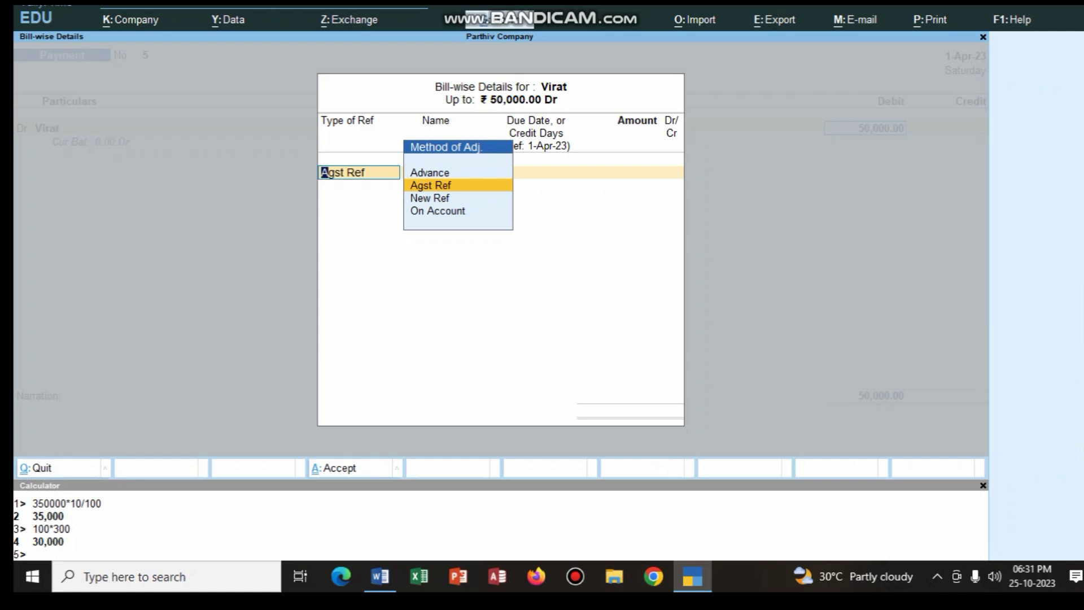
- Allocate the supplier's full 50,000 debit against existing bill reference 1 using the Agst Ref method
{"action": "key", "text": "Return"}
{"action": "key", "text": "Return"}
{"action": "key", "text": "Return"}
{"action": "key", "text": "Return"}
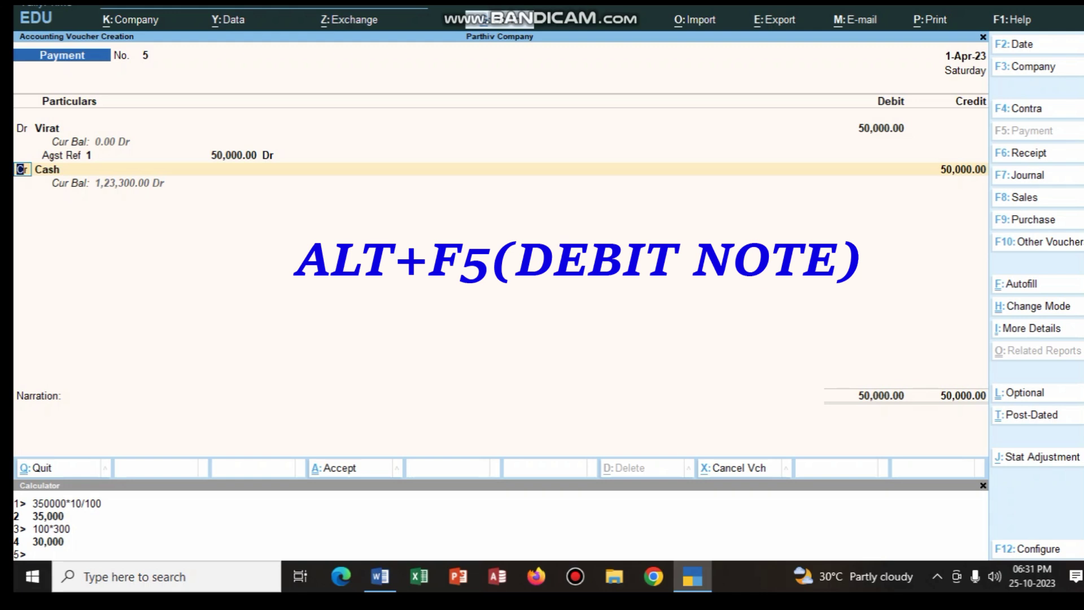
- Replace Cash with Dena Bank as the credit ledger of the payment voucher
{"action": "key", "text": "Return"}
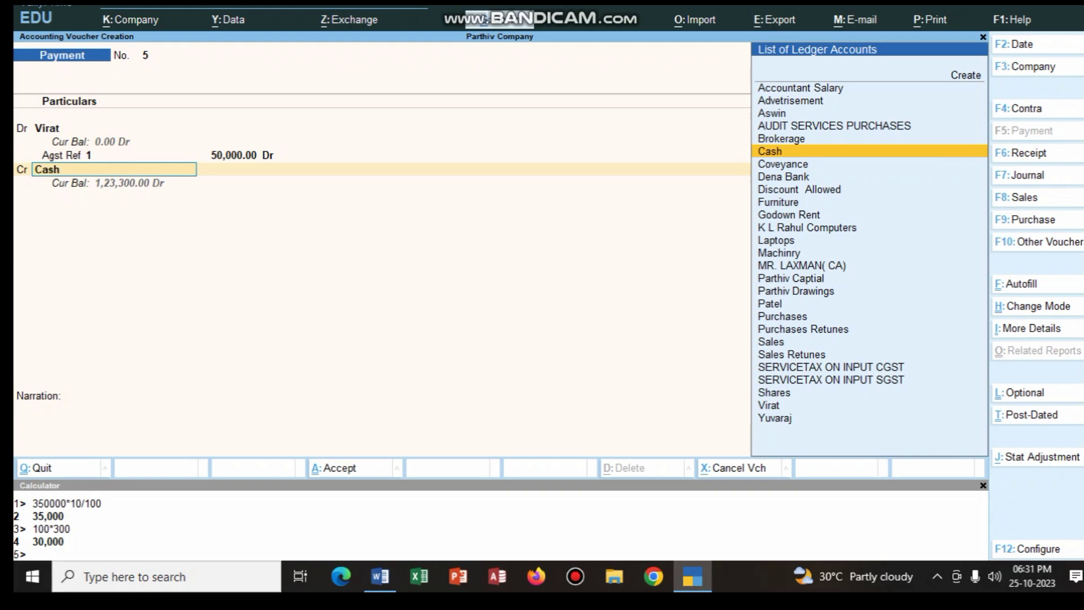
{"action": "type", "text": "De"}
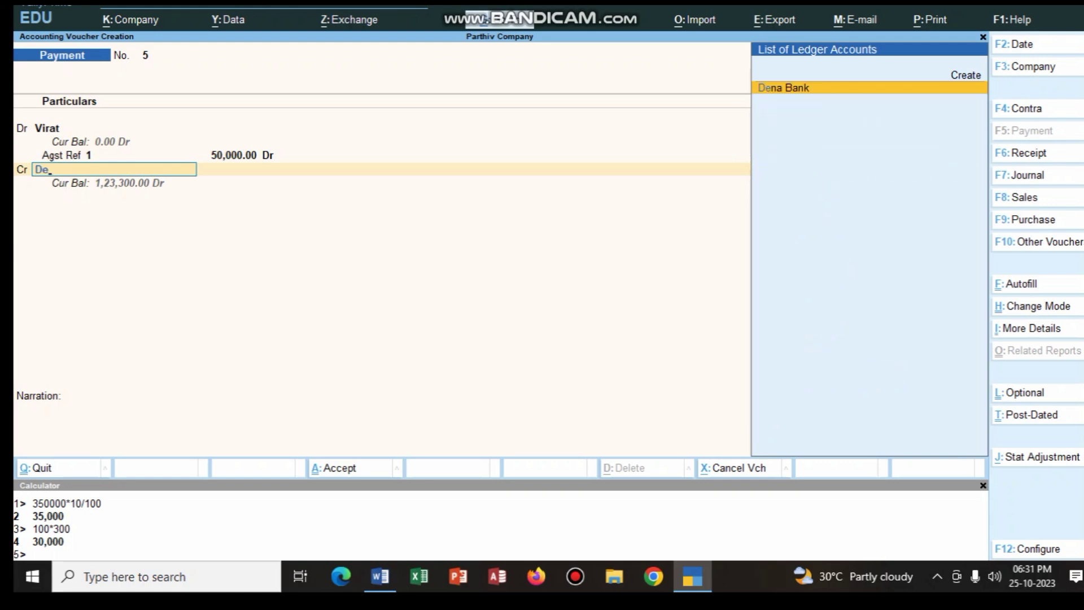
{"action": "key", "text": "Return"}
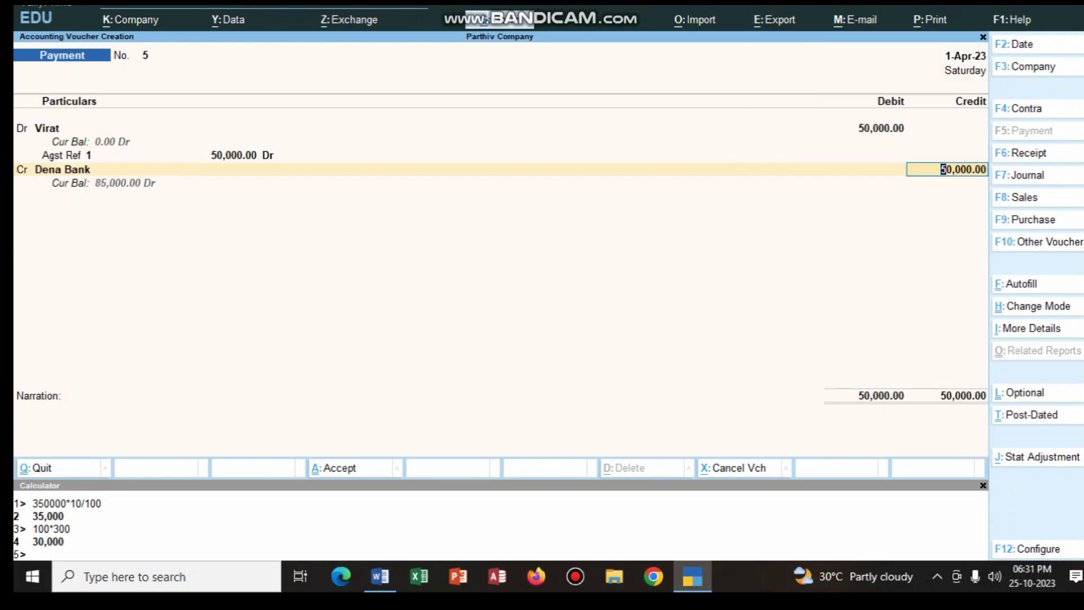
- Switch to the Word transaction list and colour the 48,500 cheque amount in transaction 12 red
{"action": "left_click", "coordinate": [380, 576]}
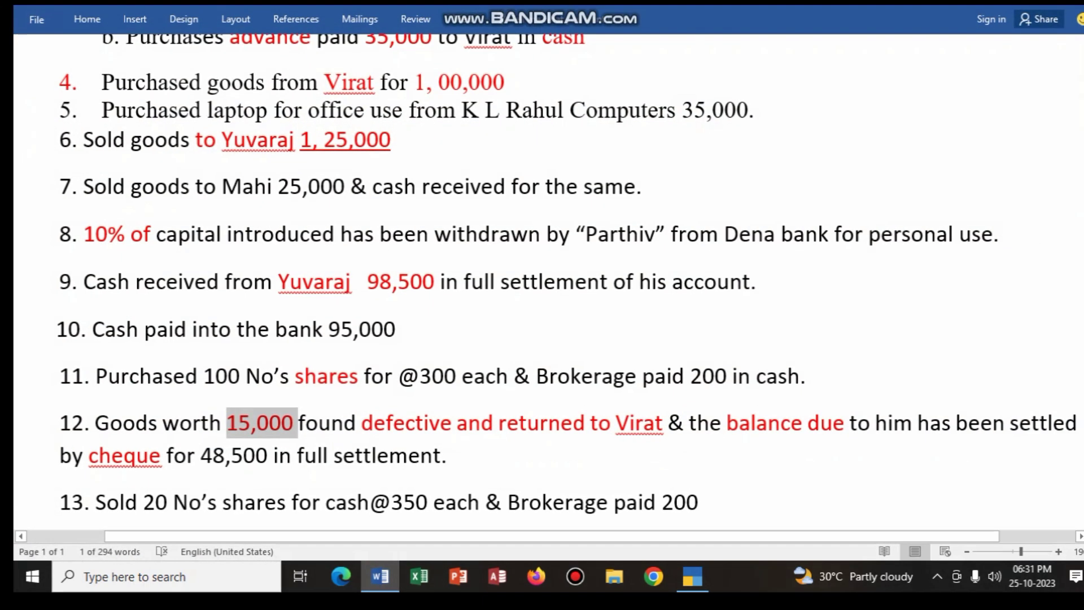
{"action": "double_click", "coordinate": [234, 455]}
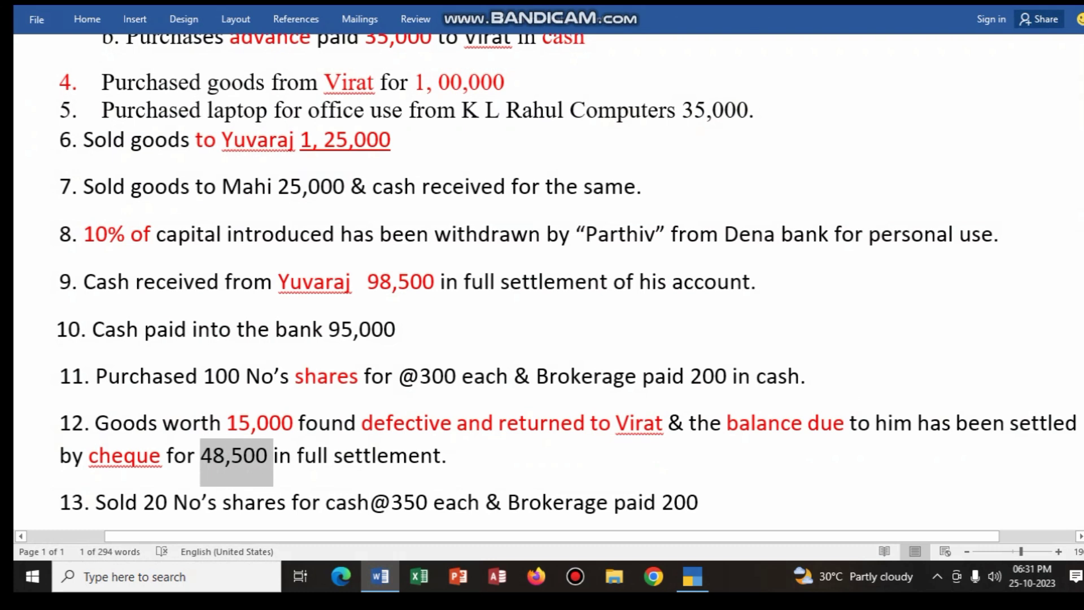
{"action": "left_click", "coordinate": [355, 431]}
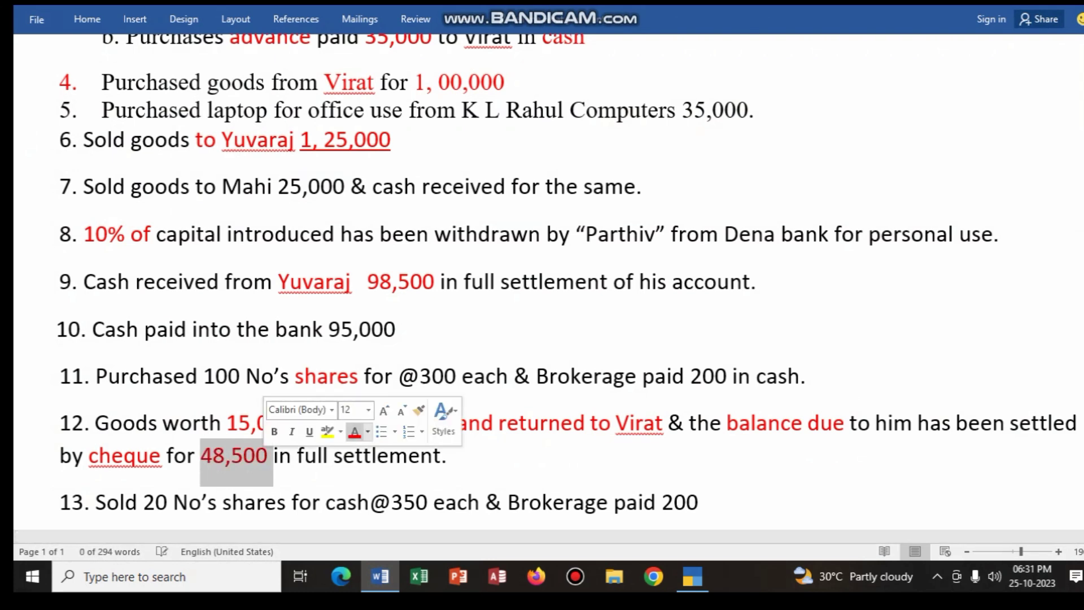
- Return to TallyPrime, credit Dena Bank with 48,500 and accept the bank allocation as a cheque
{"action": "key", "text": "alt+Tab"}
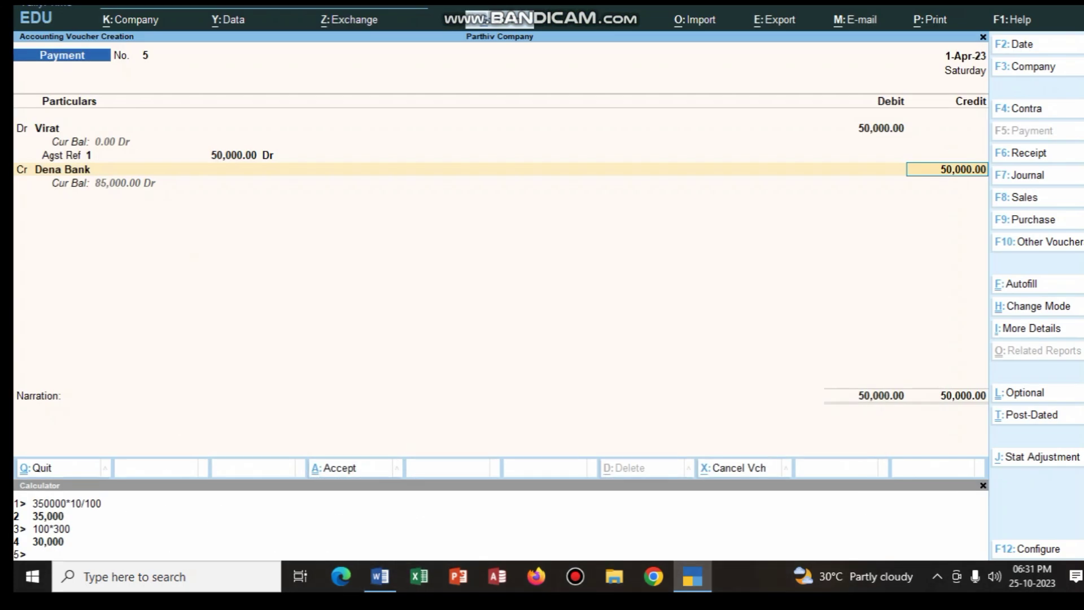
{"action": "type", "text": "48500"}
{"action": "key", "text": "Return"}
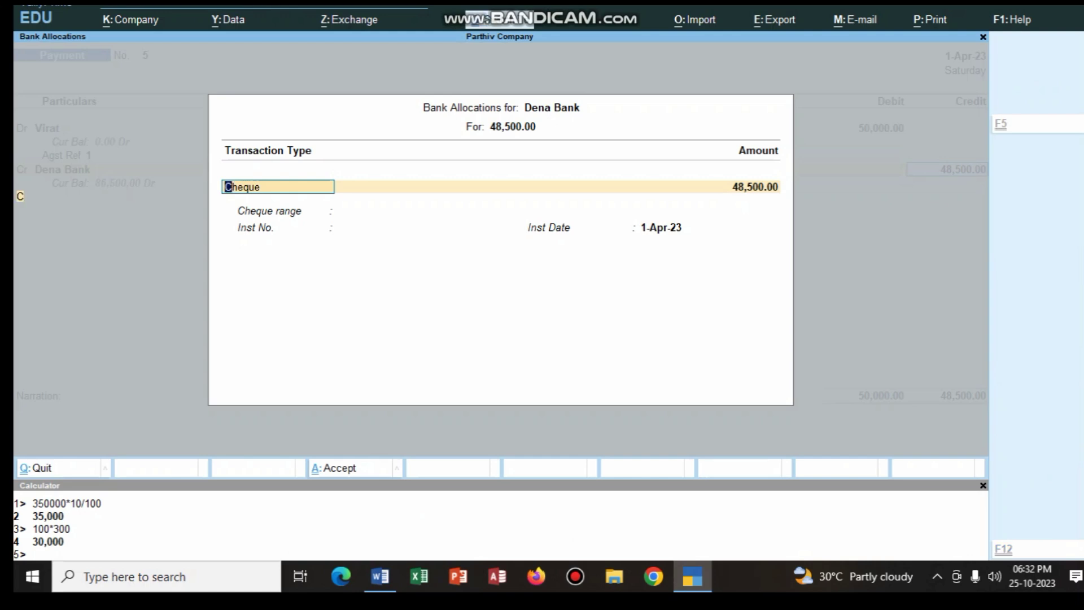
{"action": "key", "text": "Return"}
{"action": "key", "text": "Return"}
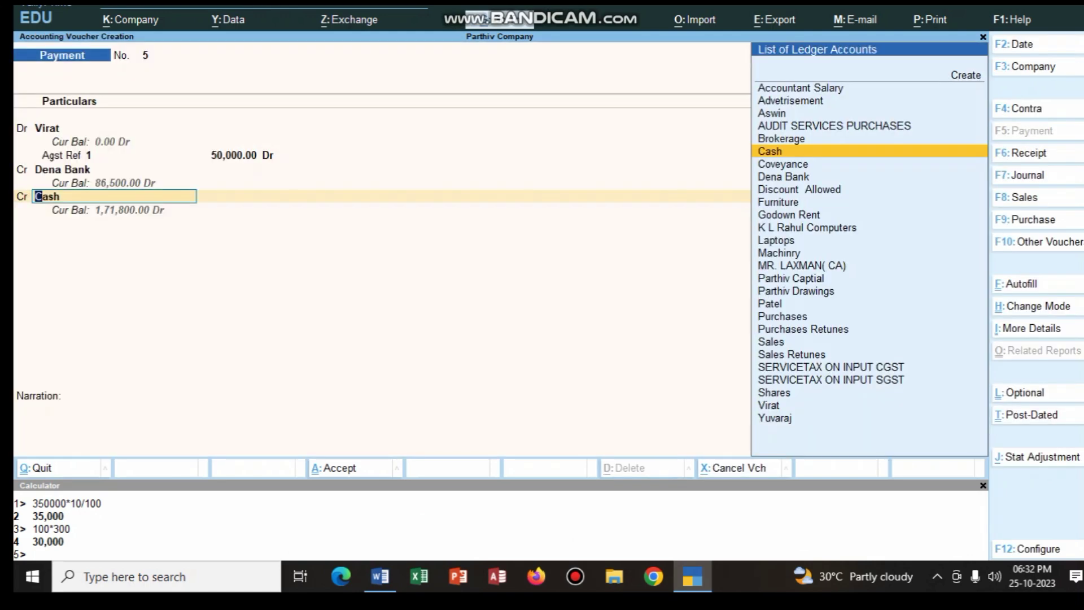
- Review the payment voucher's supplier debit, the remaining credit line and the Dena Bank cheque allocation
{"action": "key", "text": "Return"}
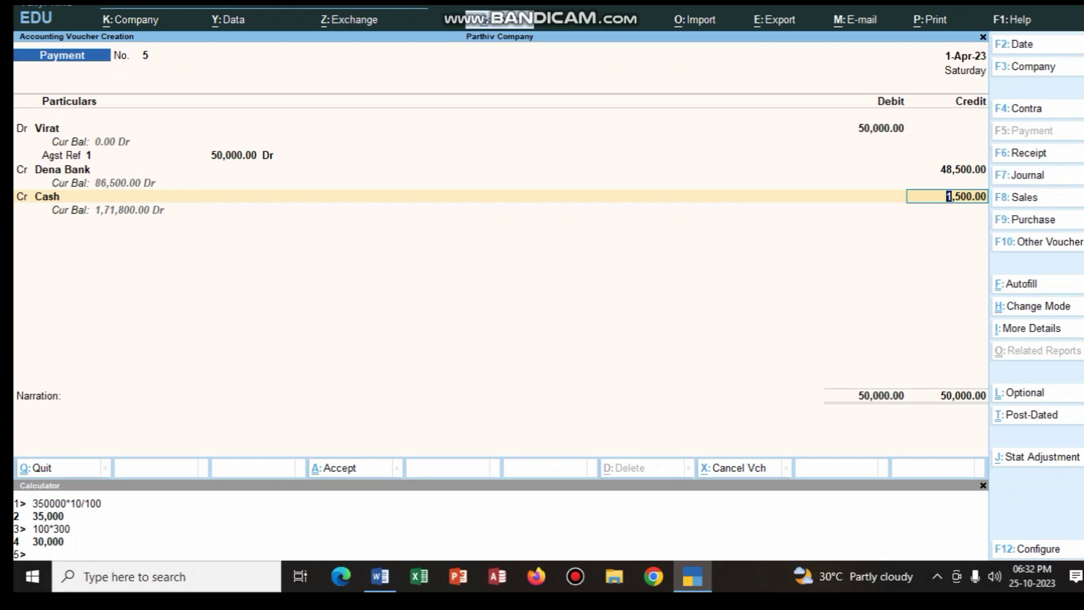
{"action": "key", "text": "BackSpace"}
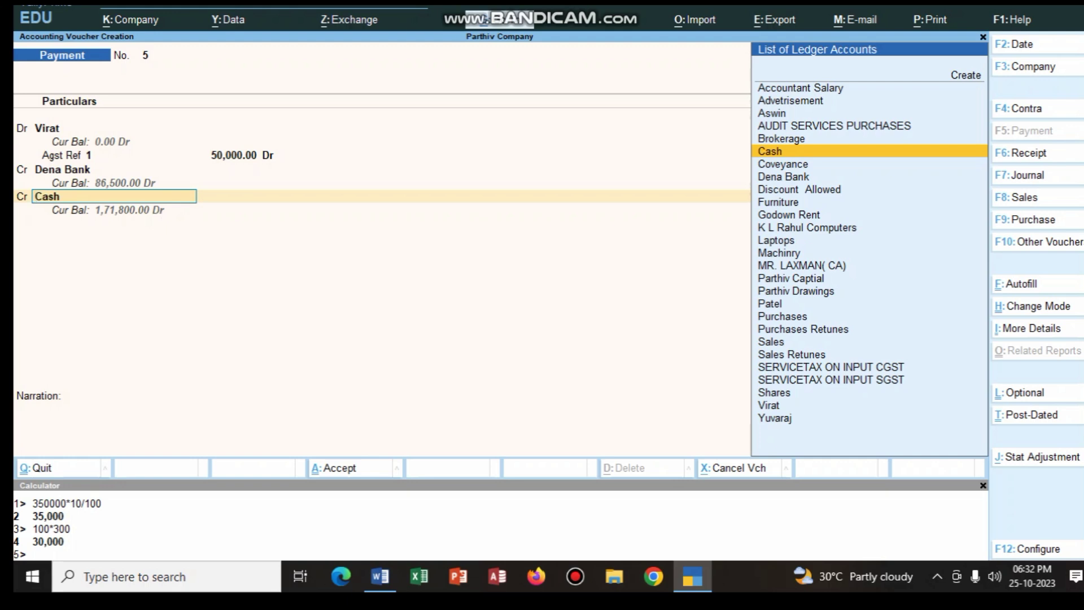
{"action": "left_click", "coordinate": [47, 129]}
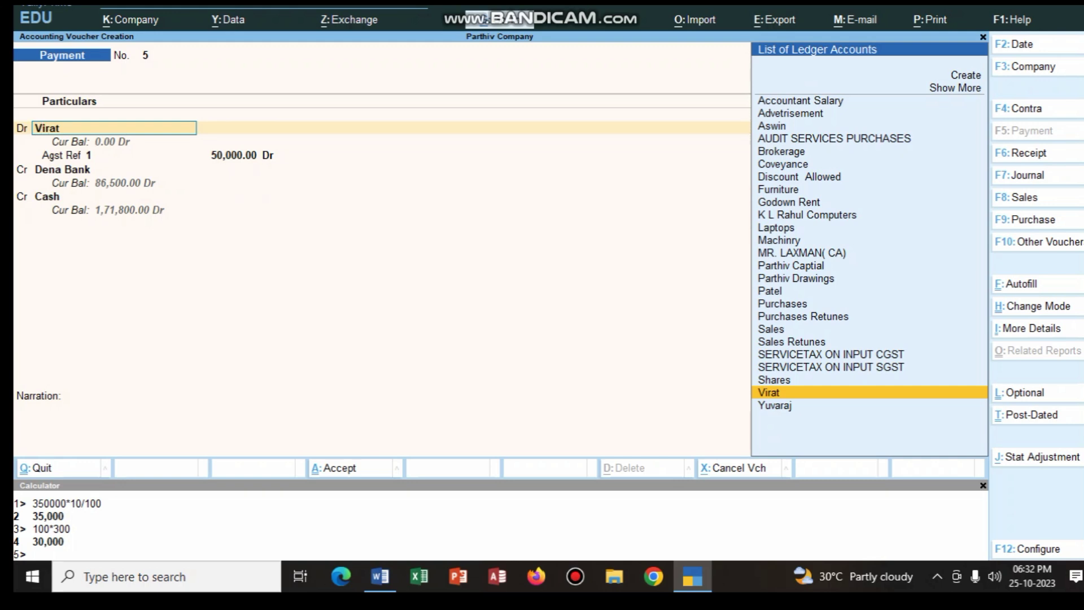
{"action": "key", "text": "Return"}
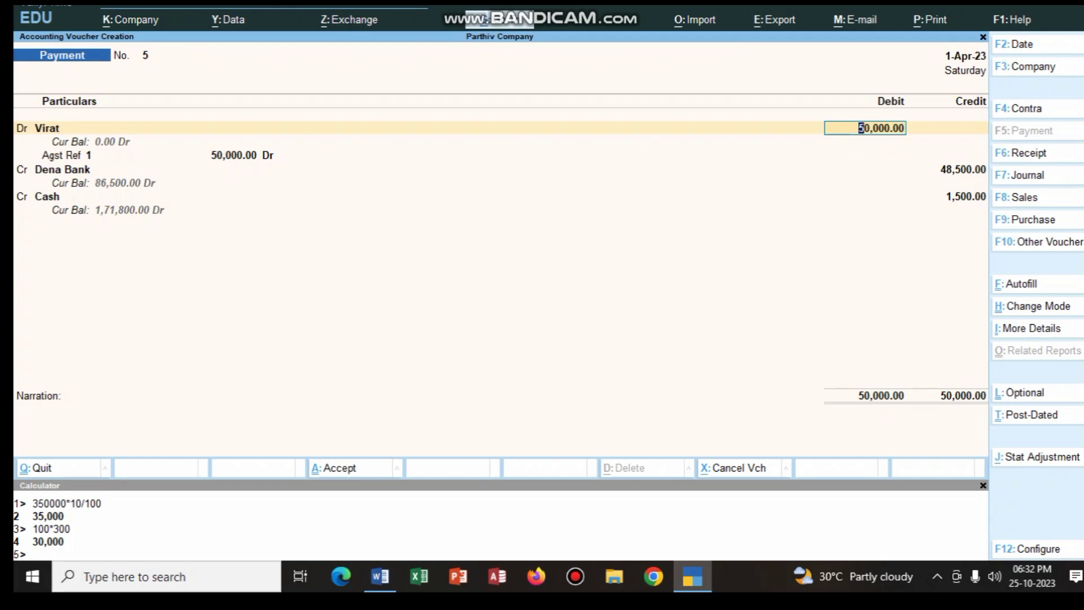
{"action": "left_click", "coordinate": [959, 169]}
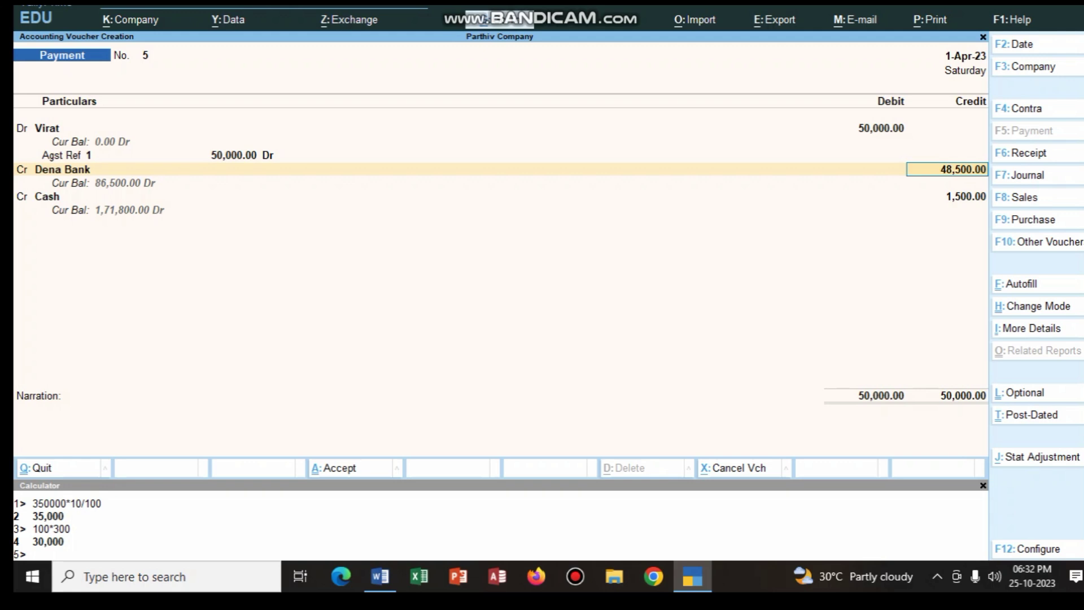
{"action": "key", "text": "Return"}
{"action": "key", "text": "Return"}
{"action": "key", "text": "Return"}
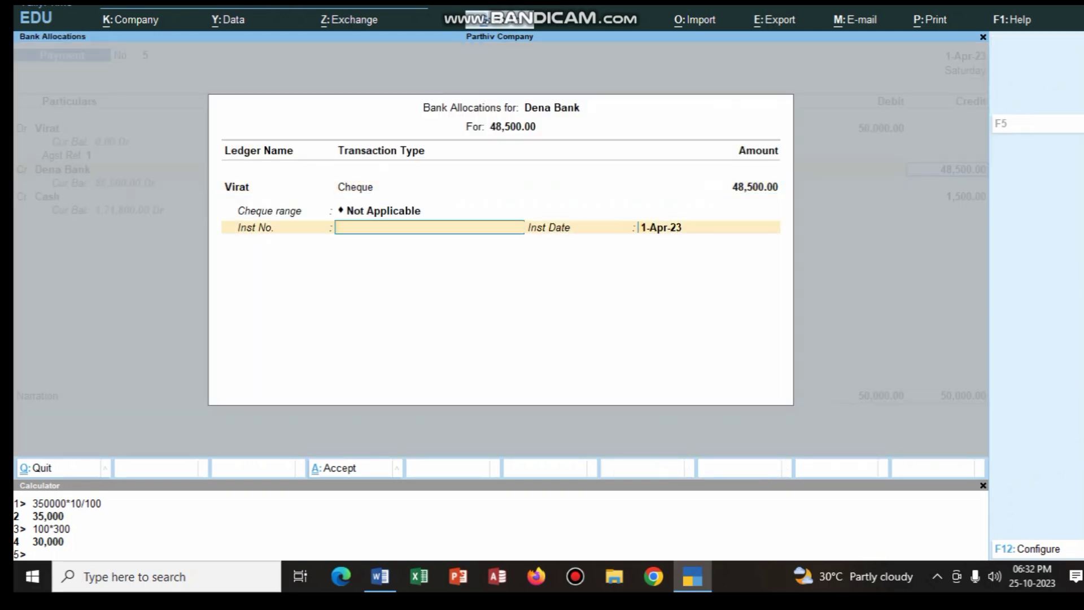
{"action": "key", "text": "Return"}
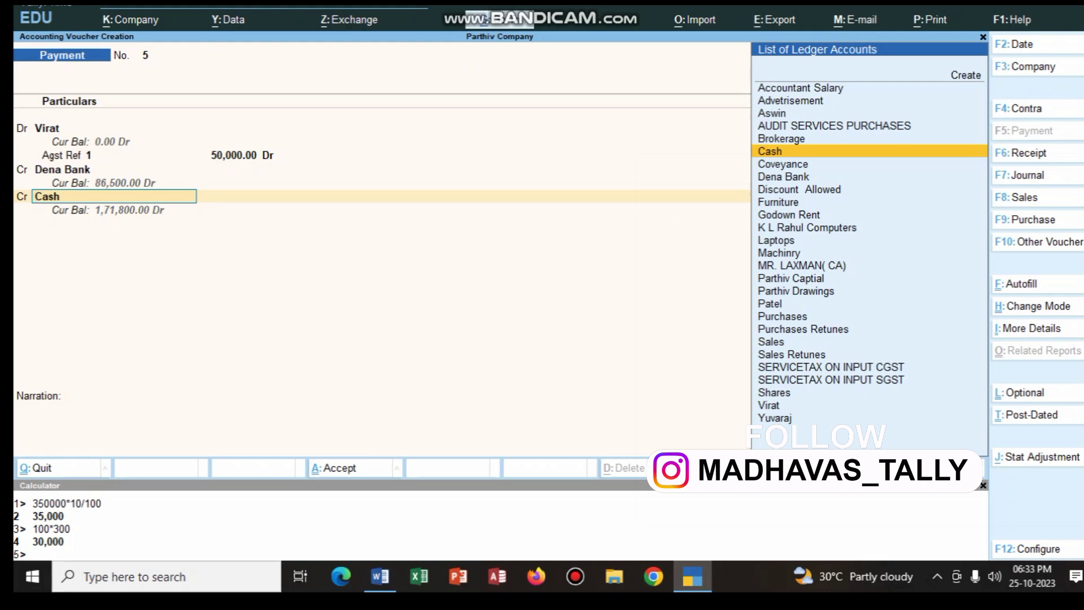
- Create a Discount Received ledger under Indirect Incomes for the voucher's second credit line
{"action": "key", "text": "alt+c"}
{"action": "type", "text": "Discount Received"}
{"action": "key", "text": "Return"}
{"action": "key", "text": "Return"}
{"action": "key", "text": "Return"}
{"action": "key", "text": "Down"}
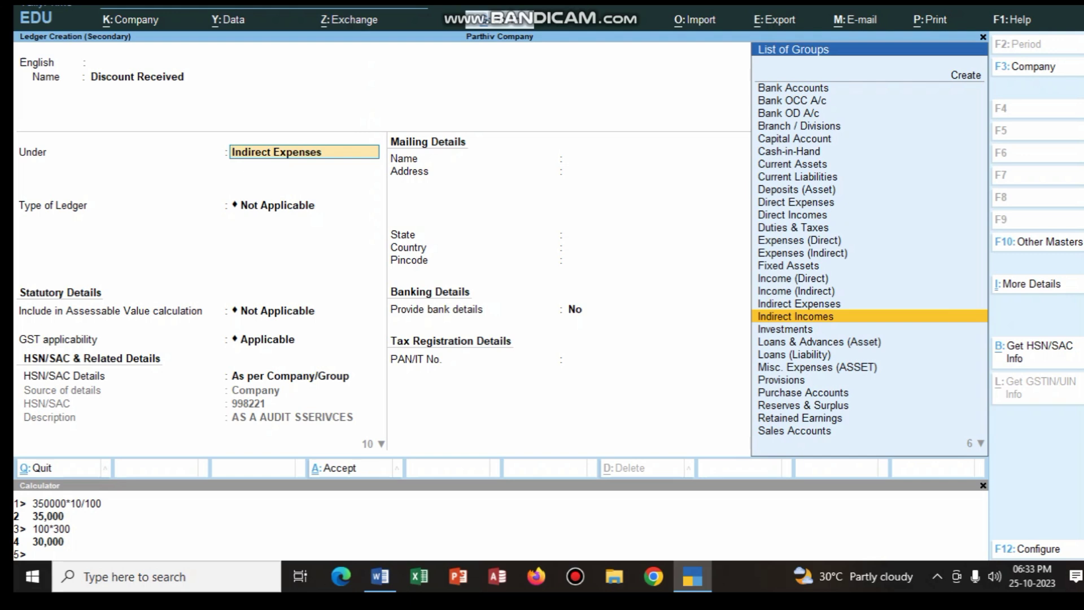
{"action": "key", "text": "Return"}
{"action": "key", "text": "ctrl+a"}
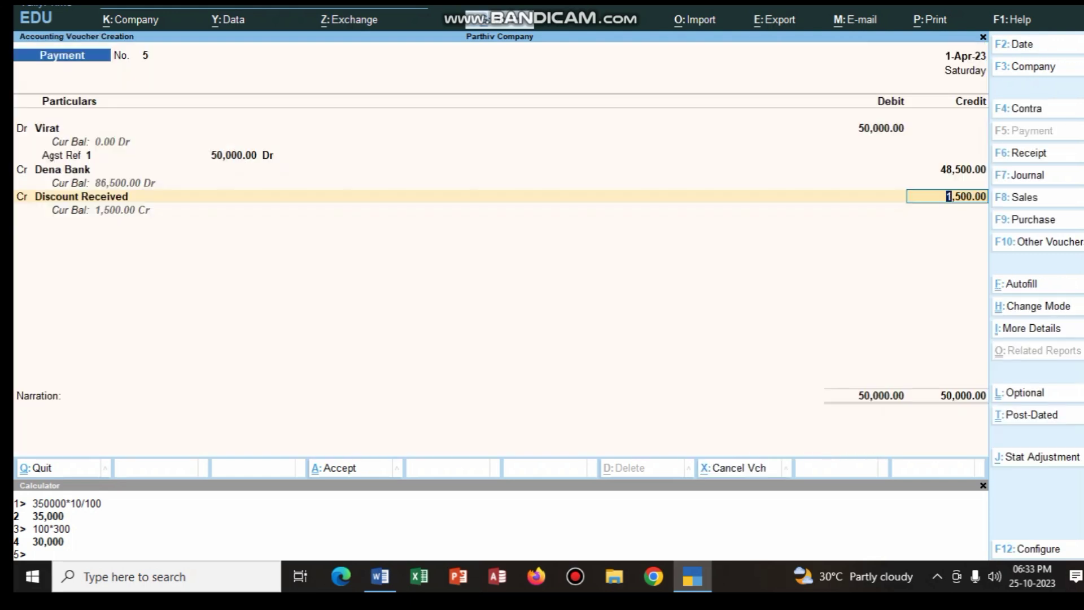
- Keep 1,500 as the discount credit, enter a narration about the supplier's account being fully settled by cheque with discount, and save the voucher
{"action": "key", "text": "Return"}
{"action": "type", "text": "being"}
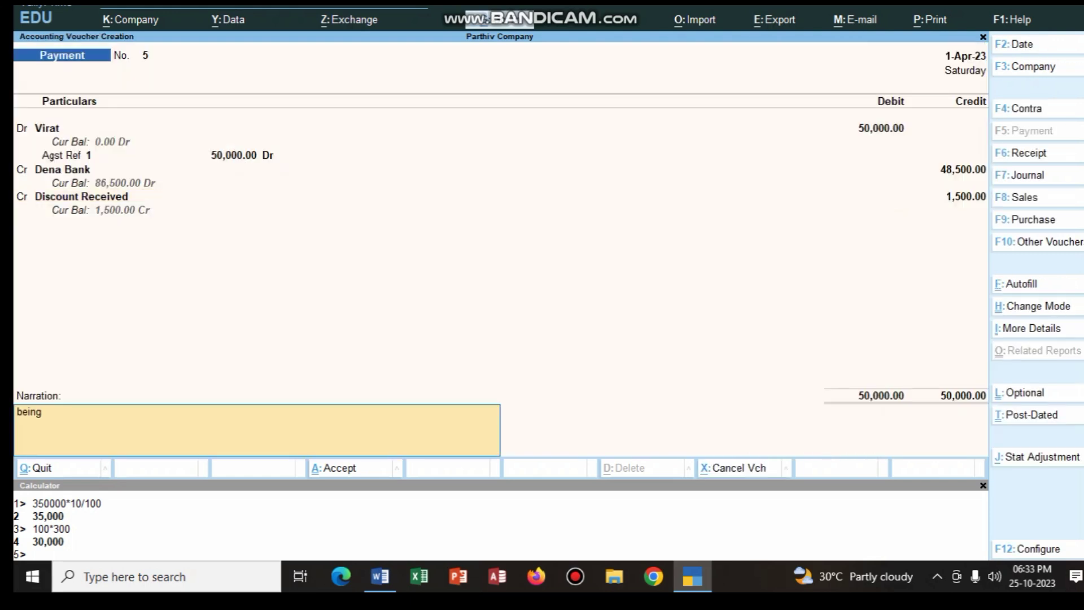
{"action": "type", "text": " virat a/c fulley ssettled by"}
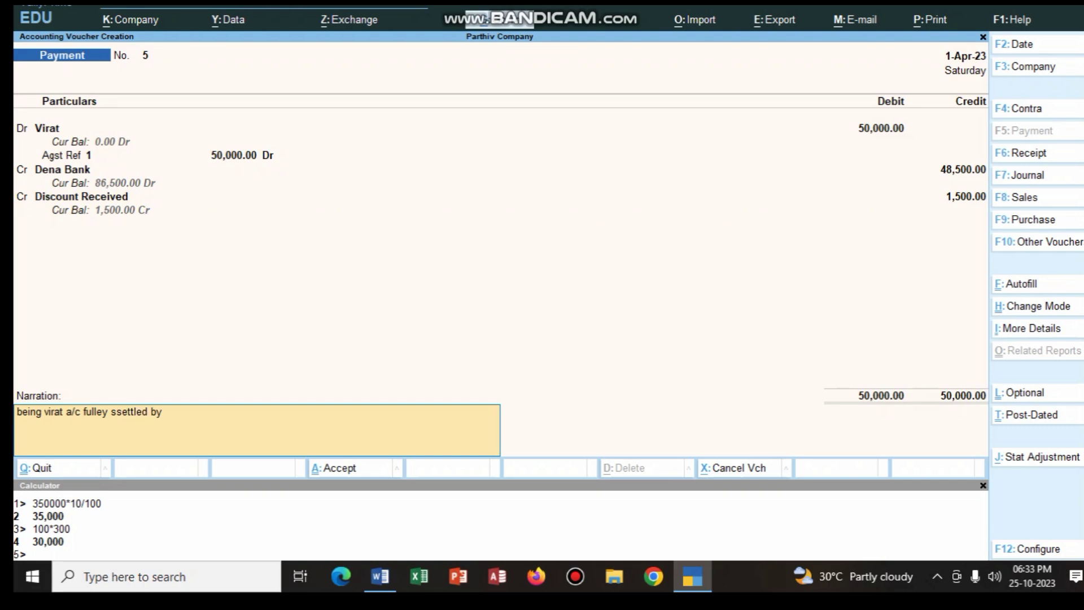
{"action": "type", "text": " cheque with discount"}
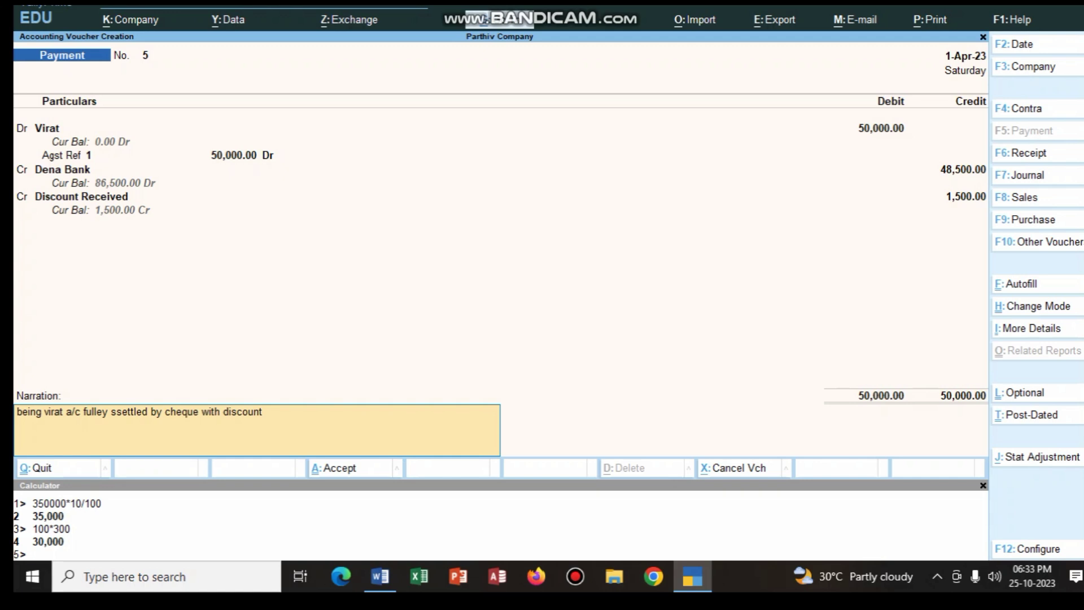
{"action": "key", "text": "Return"}
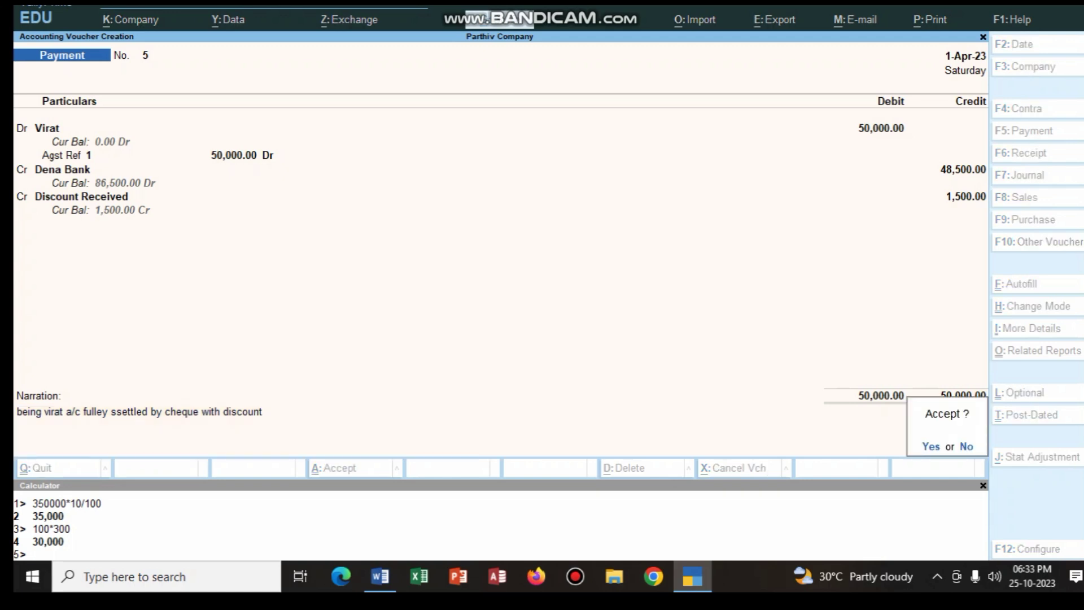
{"action": "key", "text": "Return"}
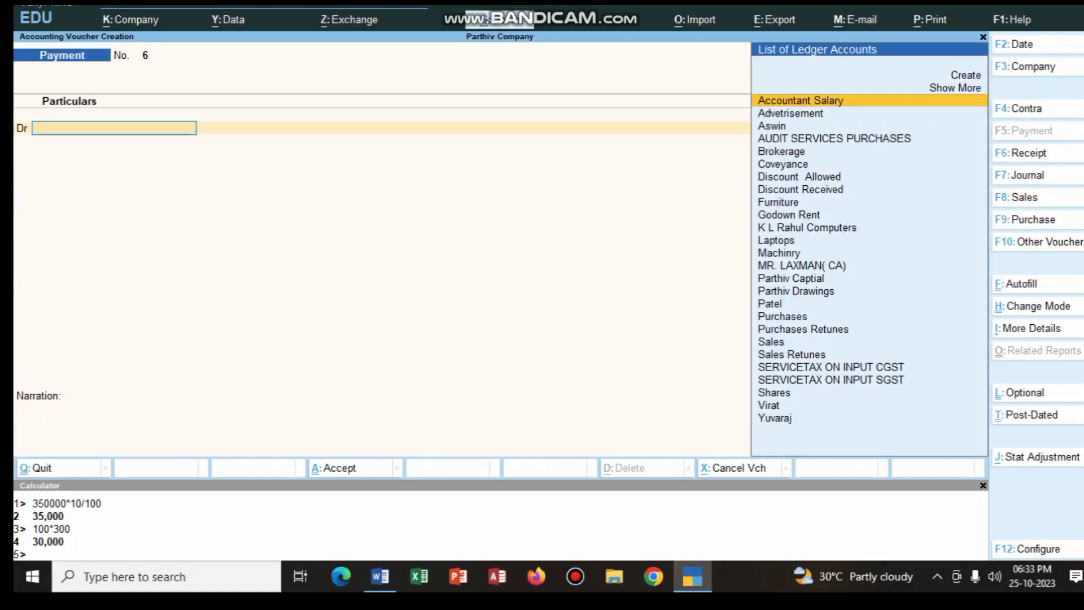
- Switch to the Word transaction list and colour the word "shares" in transaction 13 red
{"action": "left_click", "coordinate": [380, 576]}
{"action": "scroll", "coordinate": [541, 282], "scroll_direction": "down", "scroll_amount": 1}
{"action": "scroll", "coordinate": [542, 282], "scroll_direction": "down", "scroll_amount": 2}
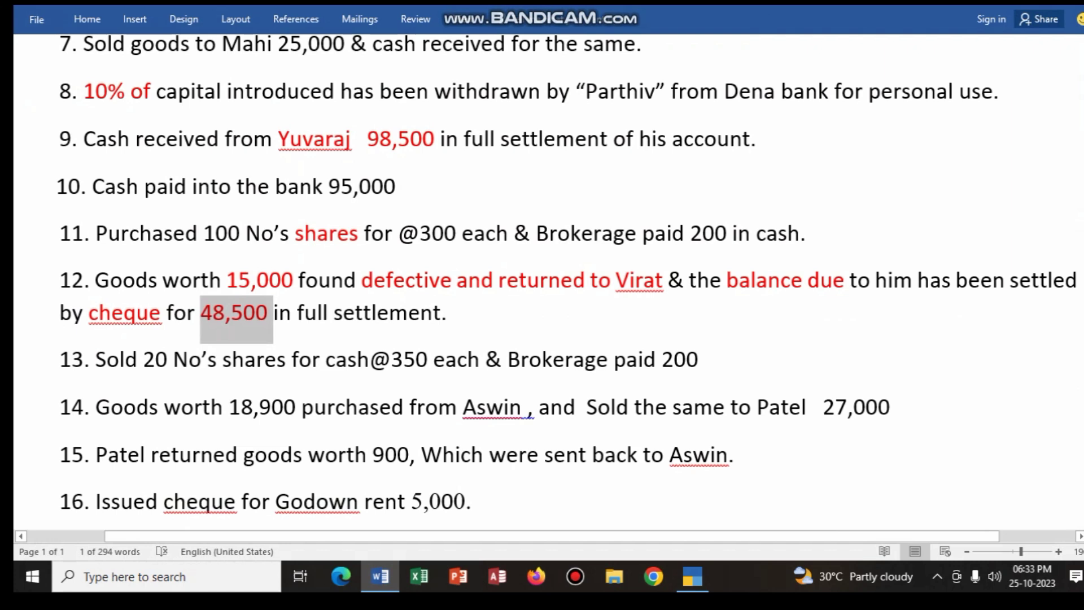
{"action": "double_click", "coordinate": [254, 360]}
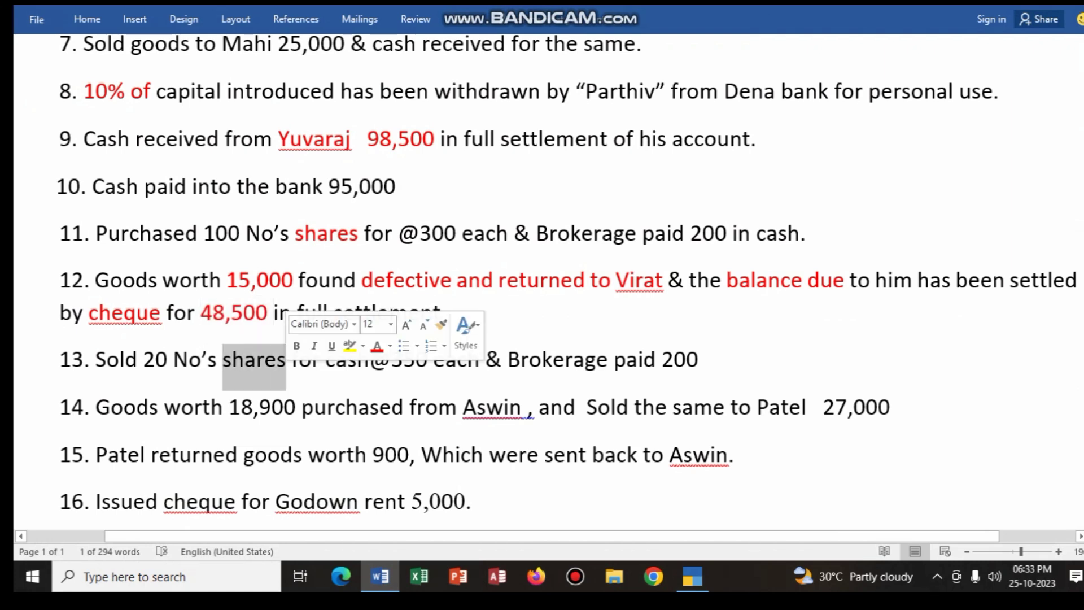
{"action": "left_click", "coordinate": [377, 345]}
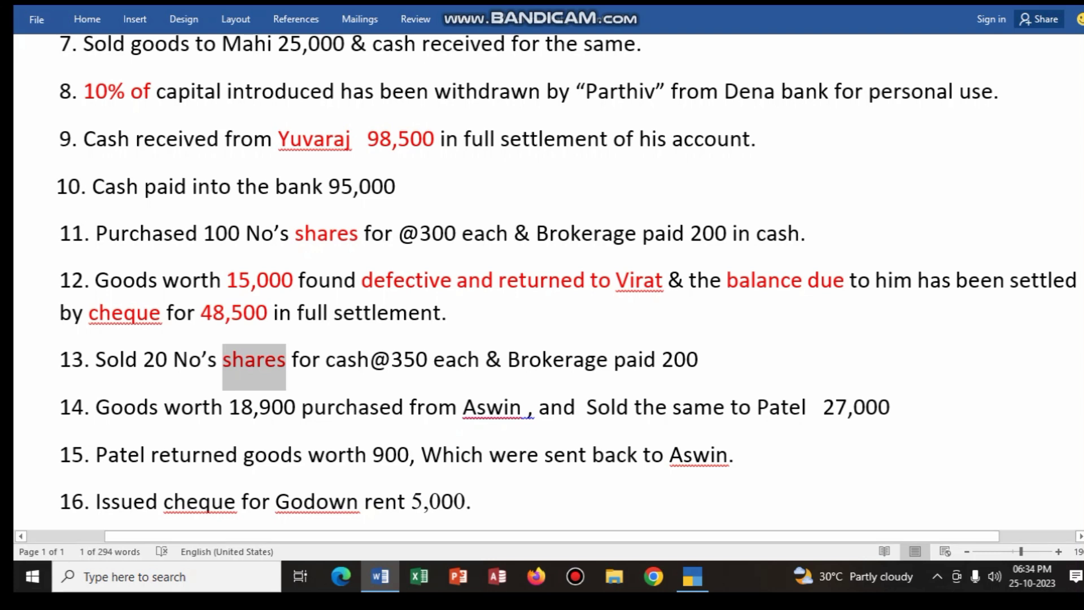
- Return to TallyPrime and start a receipt voucher with Shares as the credit ledger
{"action": "key", "text": "alt+Tab"}
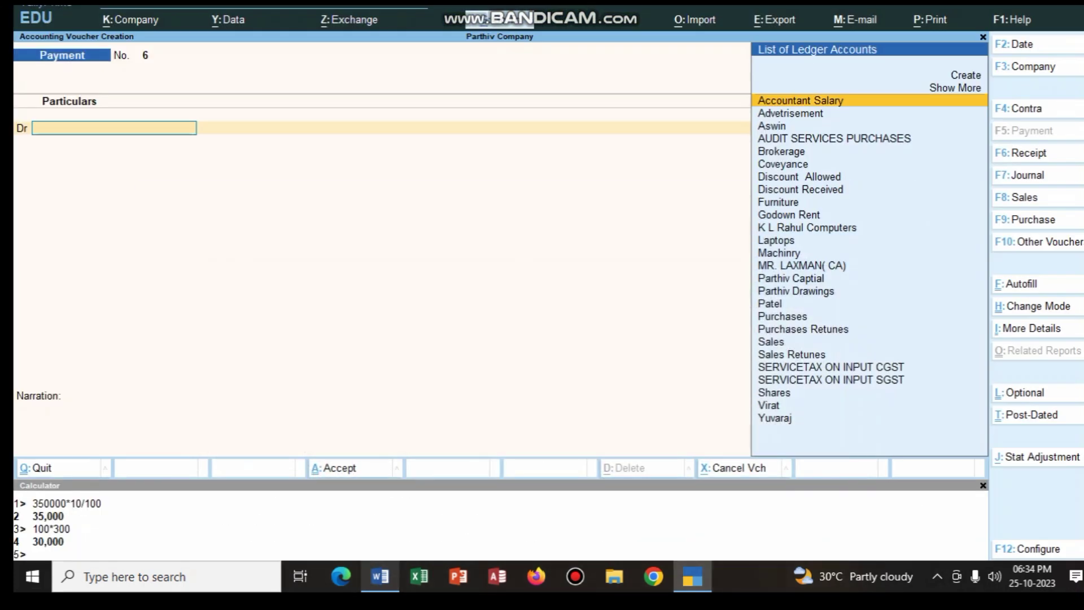
{"action": "key", "text": "F6"}
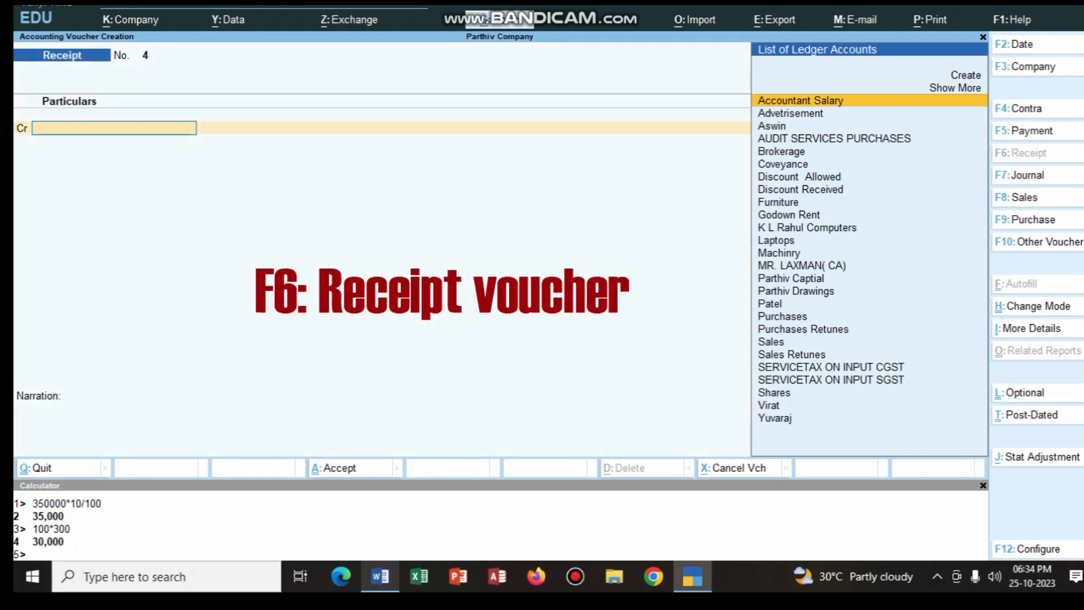
{"action": "type", "text": "Sh"}
{"action": "key", "text": "Return"}
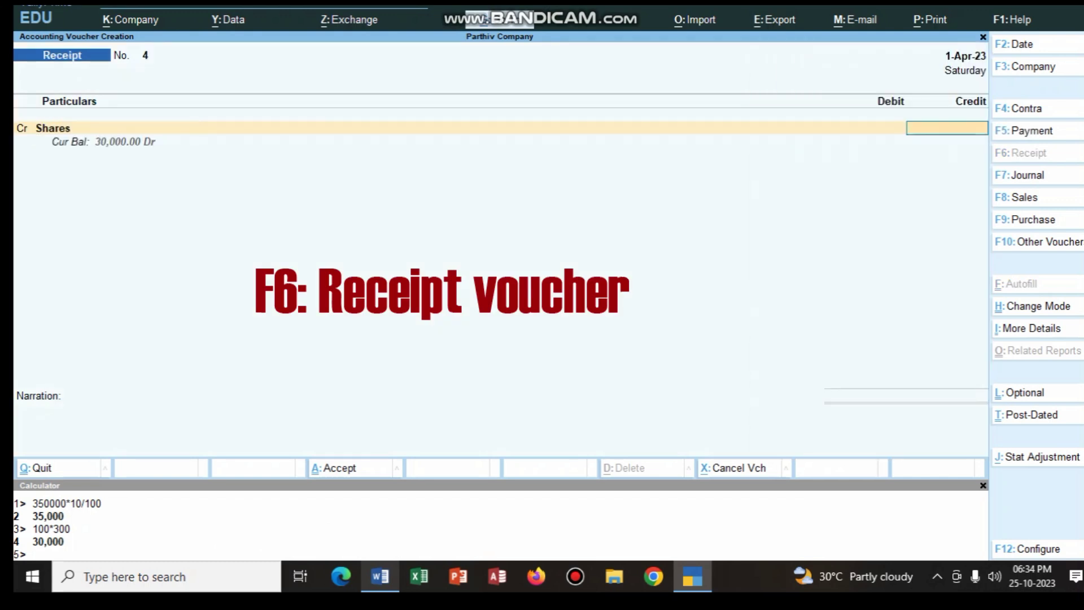
- Switch to the Word transaction list and colour "20 No's" in transaction 13 red
{"action": "left_click", "coordinate": [380, 576]}
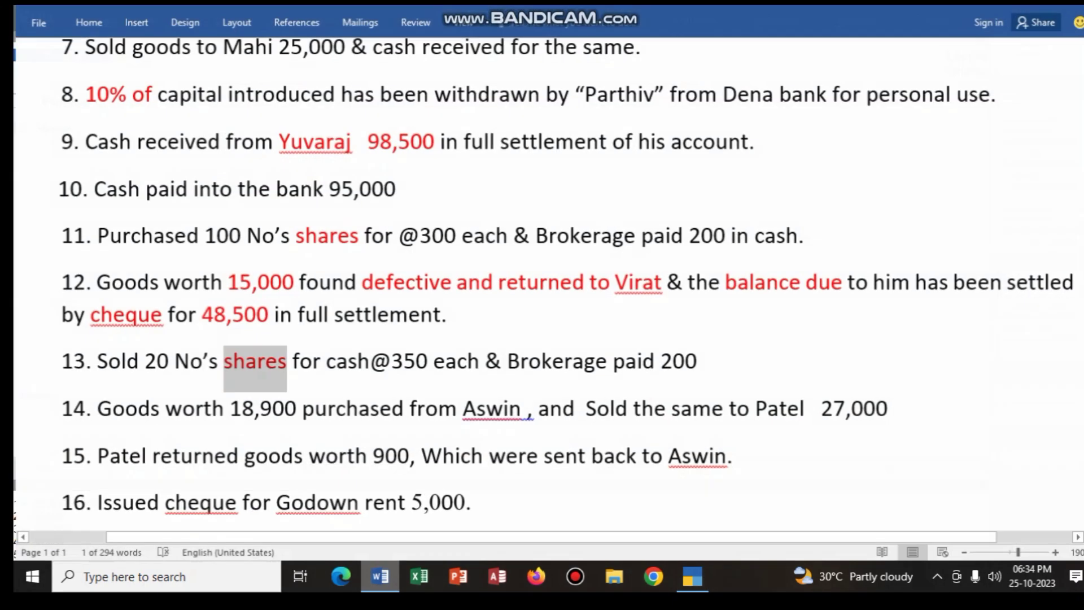
{"action": "left_click_drag", "start_coordinate": [144, 361], "coordinate": [221, 362]}
{"action": "left_click", "coordinate": [287, 346]}
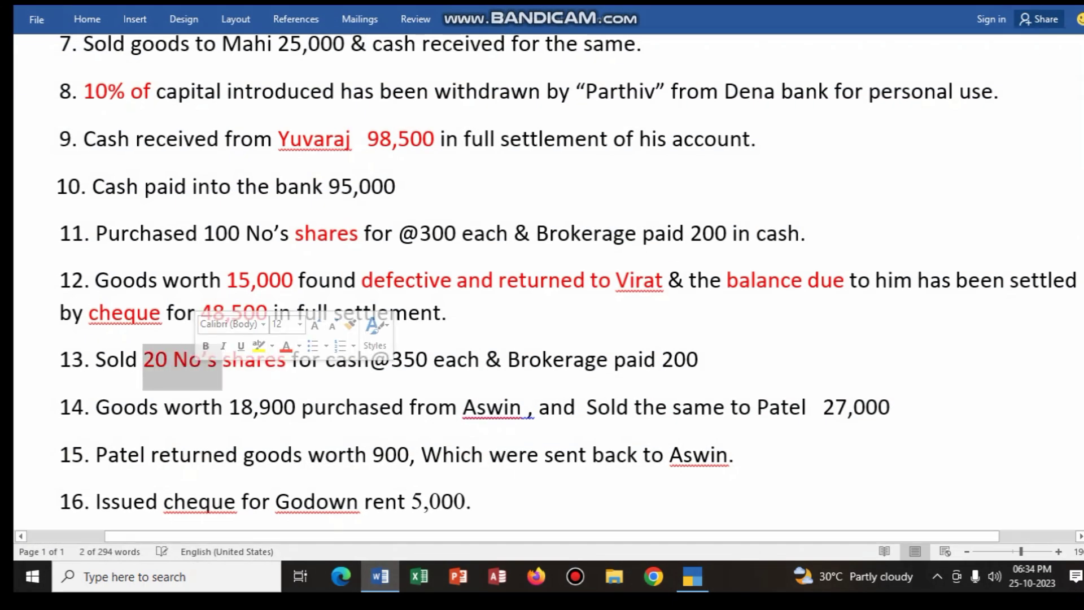
- Return to TallyPrime, calculate 20*350 in its calculator and enter 7,000 as the Shares credit
{"action": "left_click", "coordinate": [380, 575]}
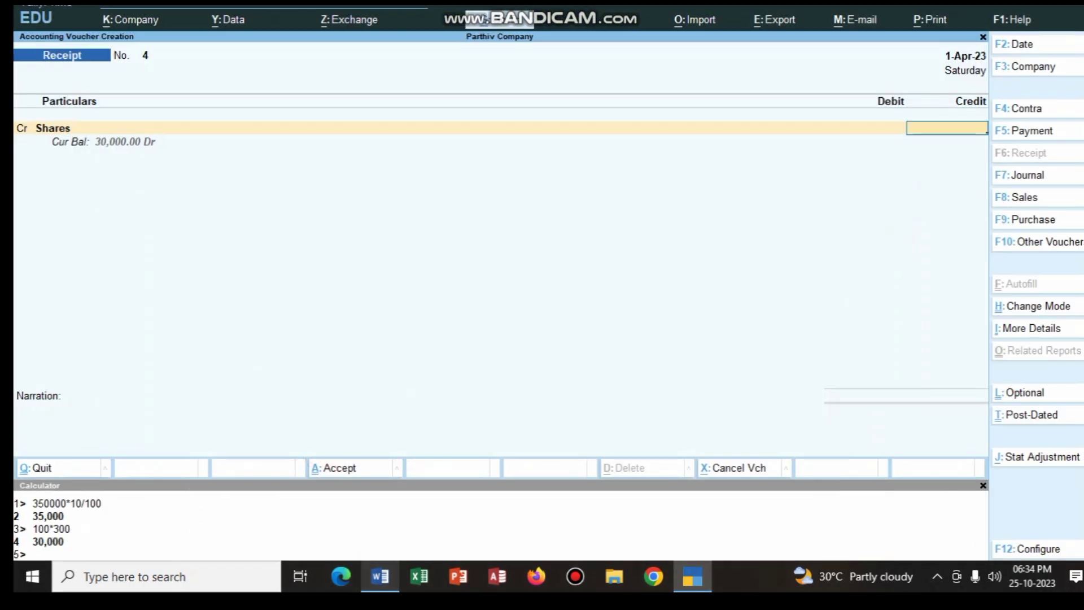
{"action": "key", "text": "ctrl+n"}
{"action": "type", "text": "20*350"}
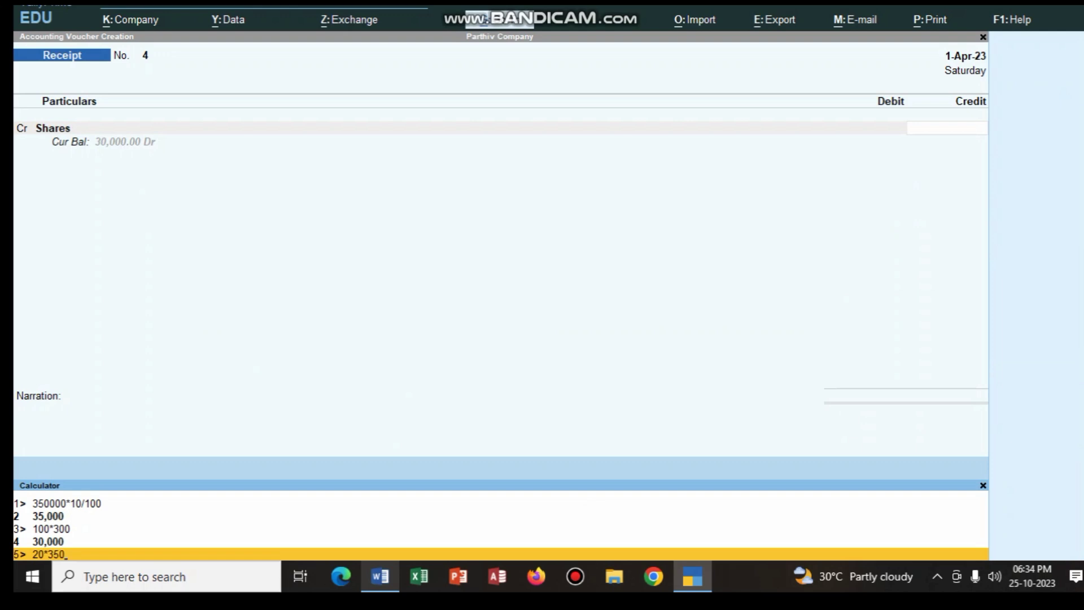
{"action": "key", "text": "Return"}
{"action": "key", "text": "ctrl+m"}
{"action": "key", "text": "Return"}
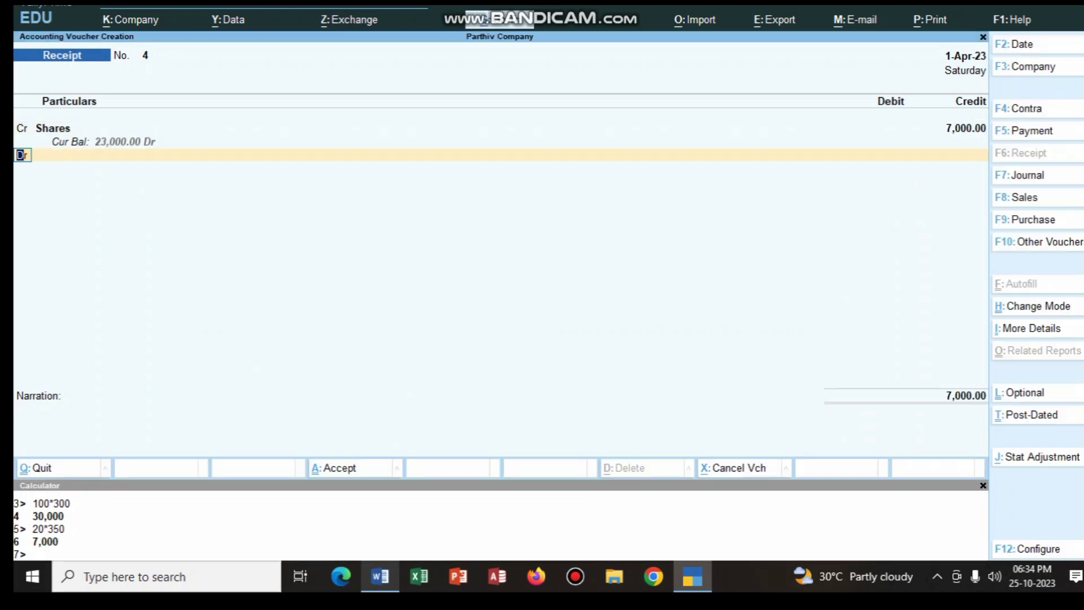
- Add Brokerage as a debit ledger in the receipt voucher for the share sale
{"action": "key", "text": "Return"}
{"action": "type", "text": "B"}
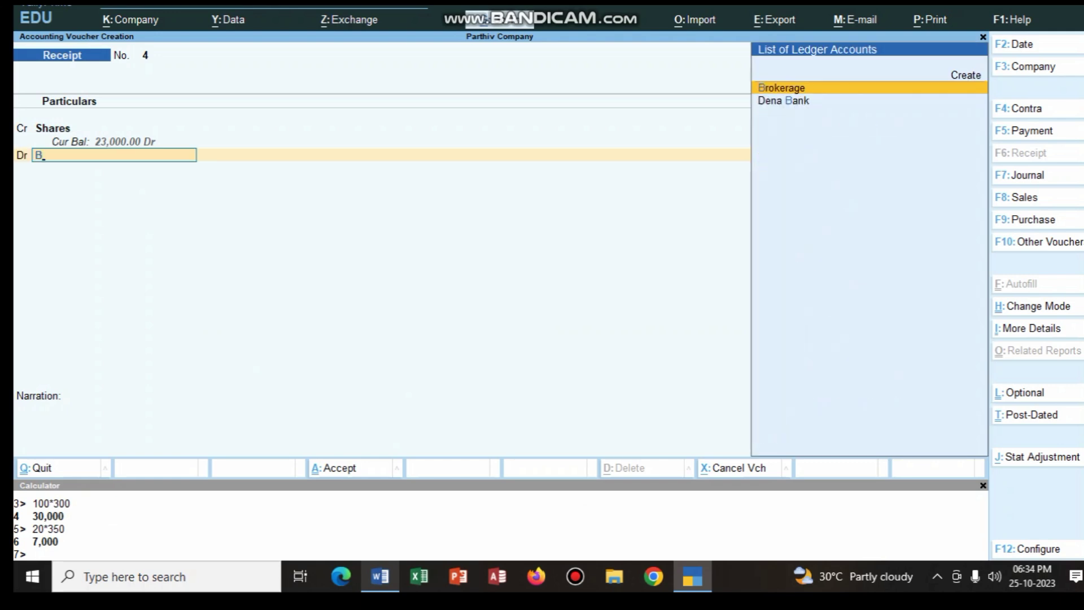
{"action": "key", "text": "Return"}
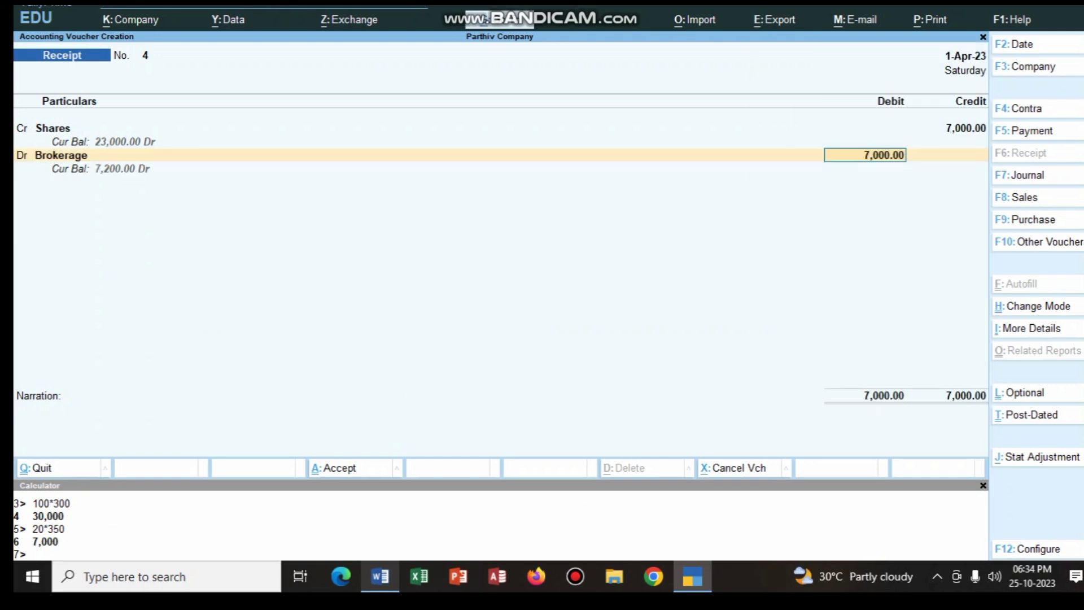
- Switch to the Word transaction list and colour the brokerage amount "200" in transaction 11 red
{"action": "key", "text": "alt+Tab"}
{"action": "left_click_drag", "start_coordinate": [690, 233], "coordinate": [726, 233]}
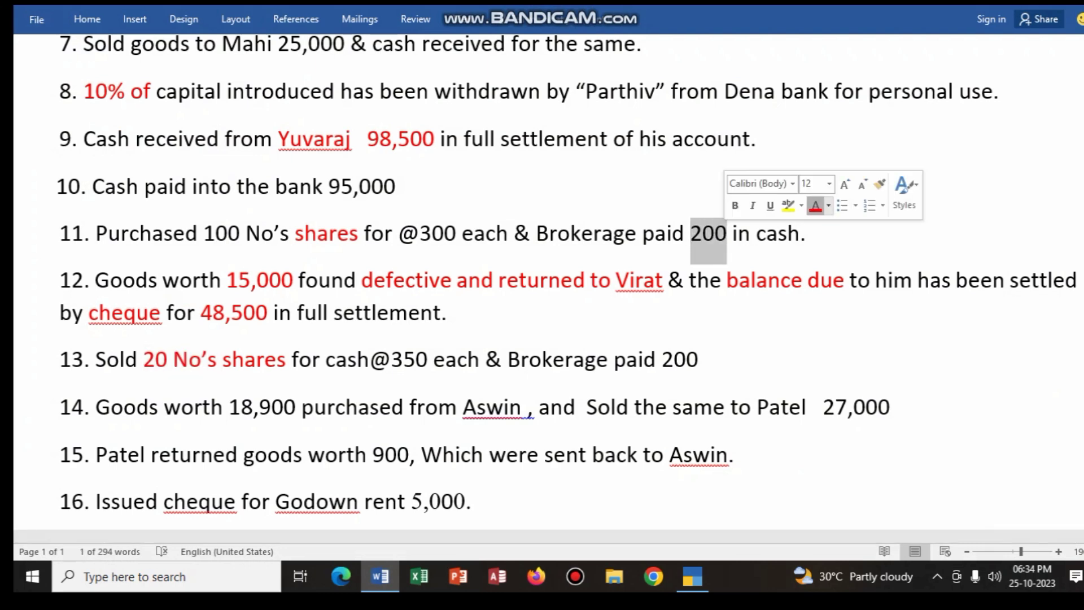
{"action": "left_click", "coordinate": [815, 205]}
- Return to TallyPrime and set the Brokerage debit to 200
{"action": "key", "text": "alt+Tab"}
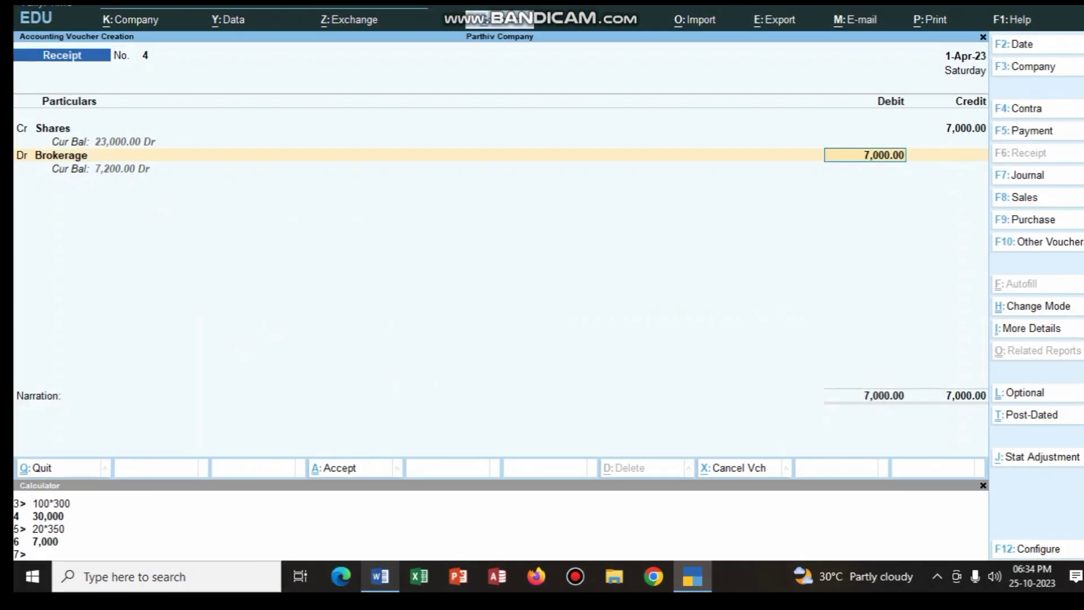
{"action": "type", "text": "200"}
{"action": "key", "text": "Return"}
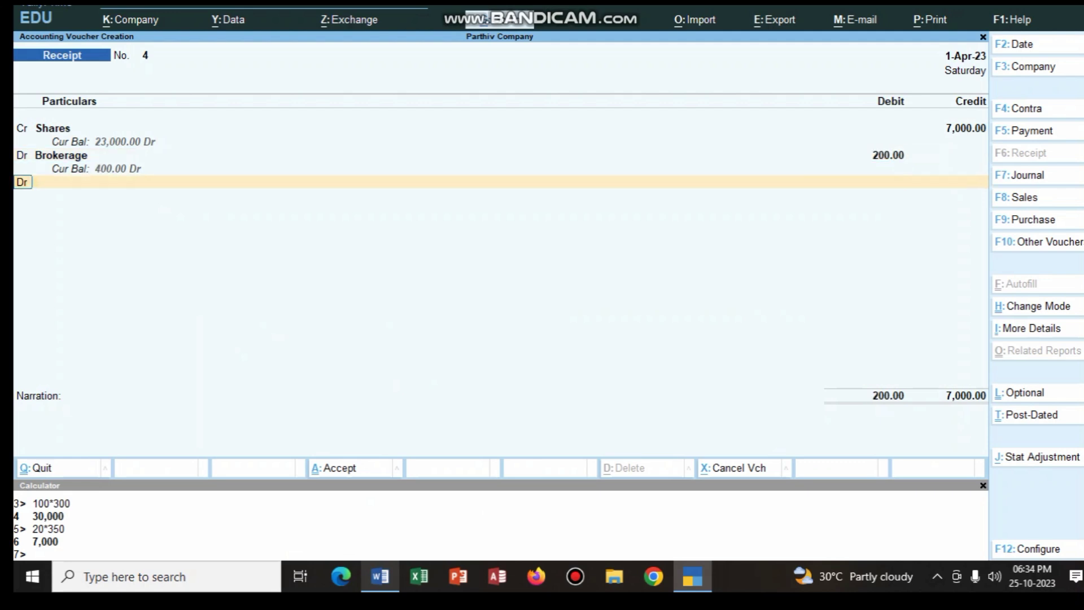
- Debit Cash with the remaining 6,800 in the receipt voucher
{"action": "key", "text": "Return"}
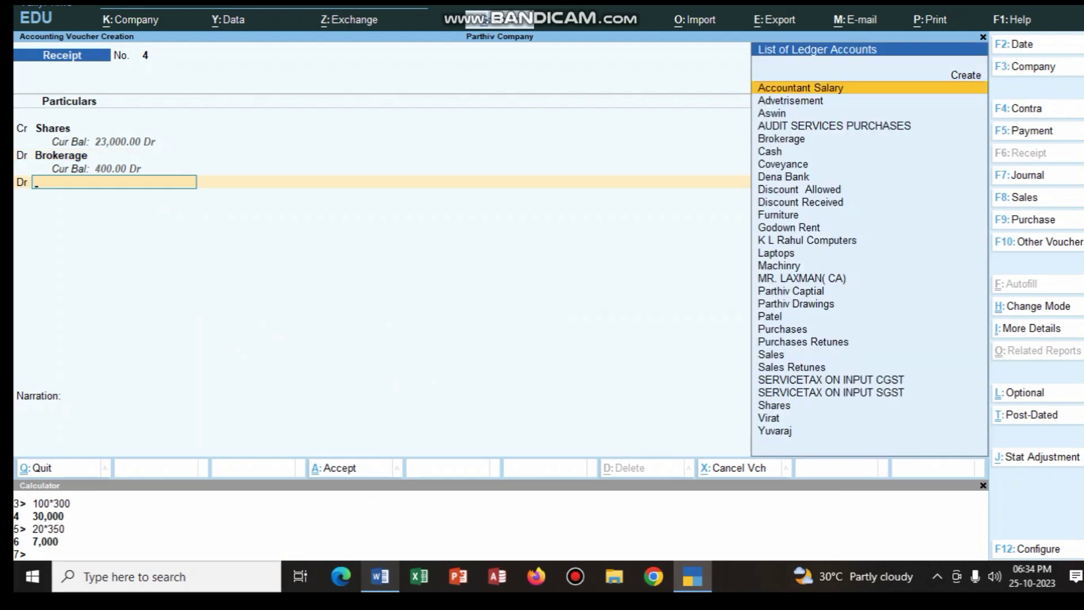
{"action": "type", "text": "cas"}
{"action": "key", "text": "Return"}
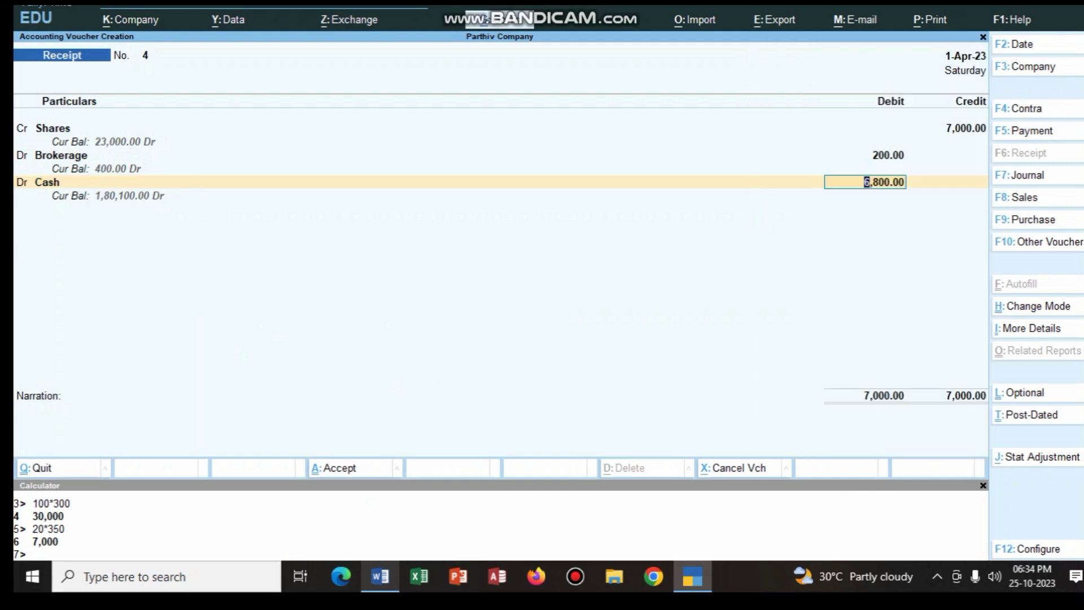
{"action": "key", "text": "Return"}
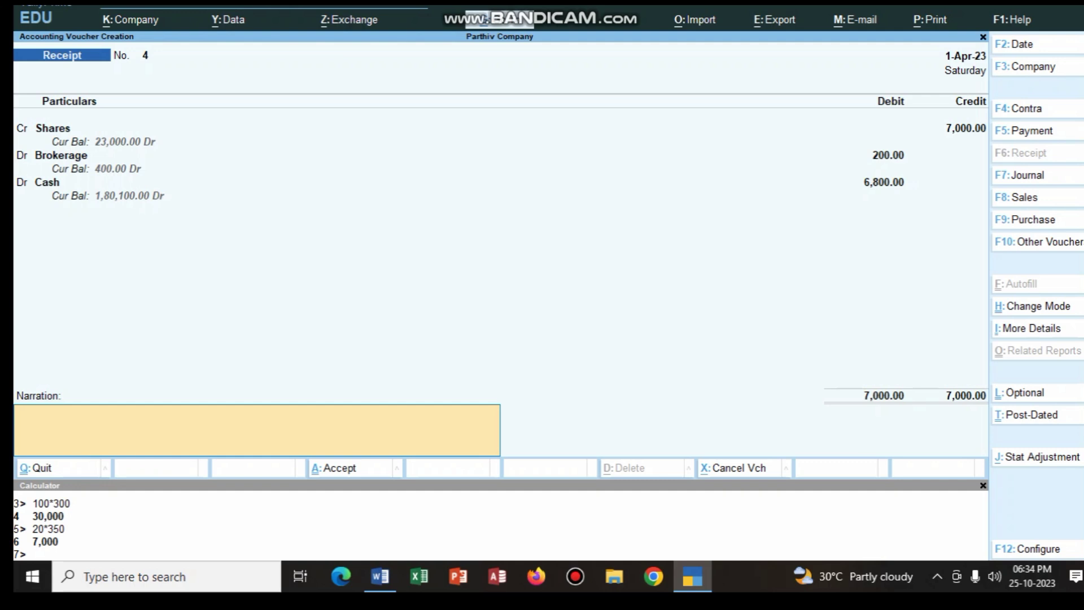
- Enter the narration "being shares sold for cash and brokerae paid" and save the receipt voucher
{"action": "type", "text": "being shares sold for cash and brokerae paid"}
{"action": "key", "text": "Return"}
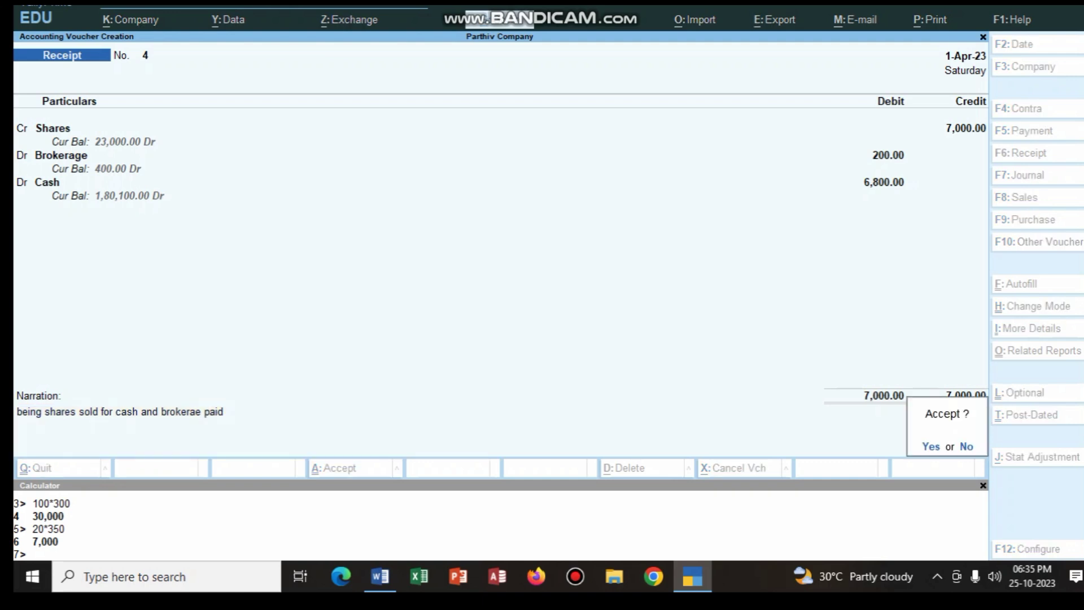
{"action": "key", "text": "Return"}
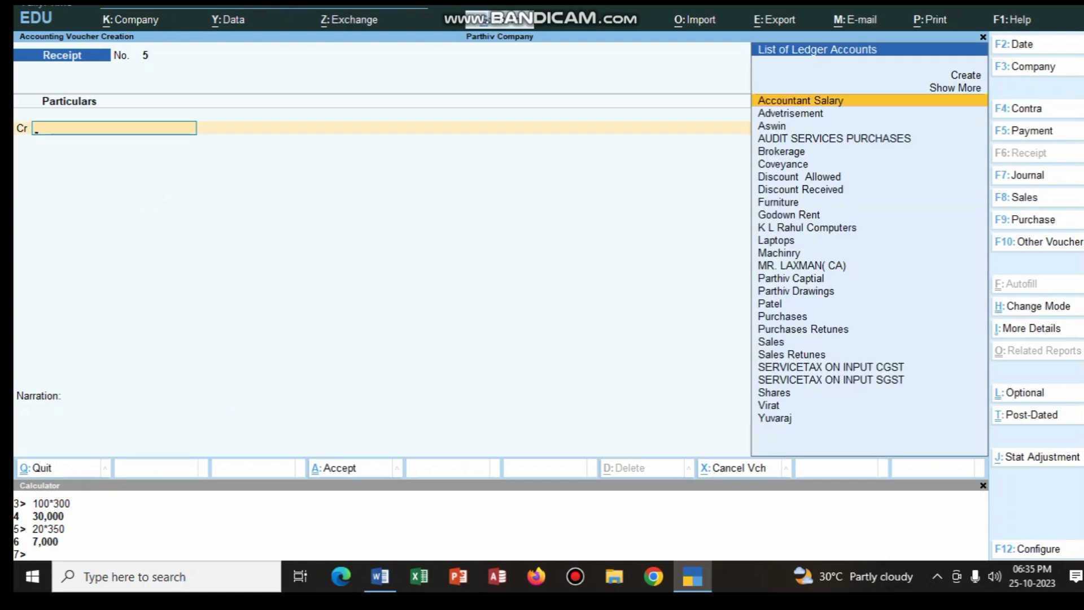
- Switch to the Word transaction list and colour "900 purchased" and "Sold" in transaction 14 red
{"action": "left_click", "coordinate": [380, 576]}
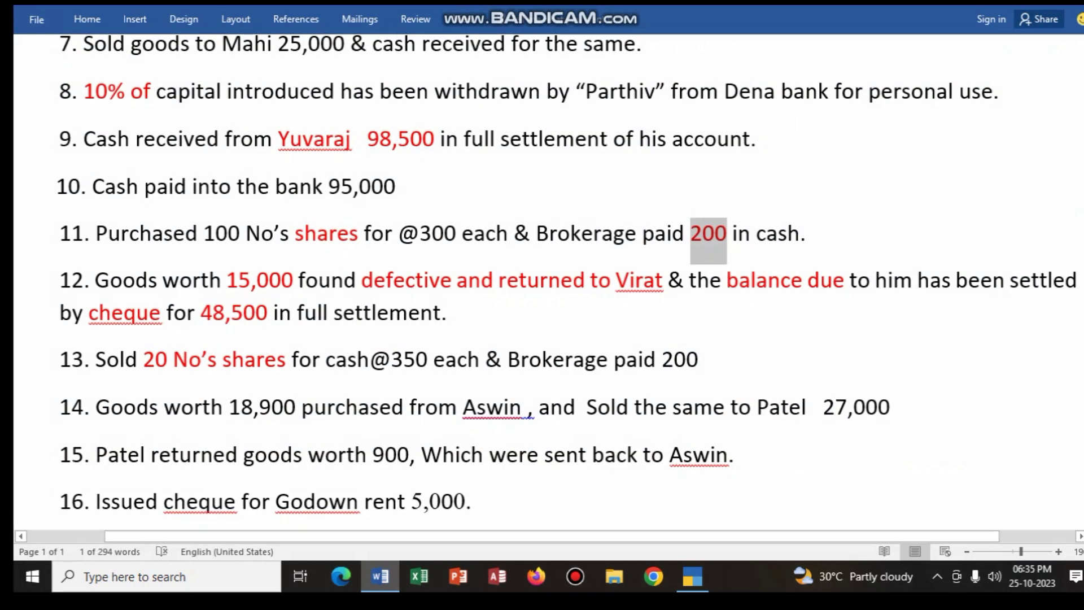
{"action": "scroll", "coordinate": [542, 283], "scroll_direction": "down", "scroll_amount": 2}
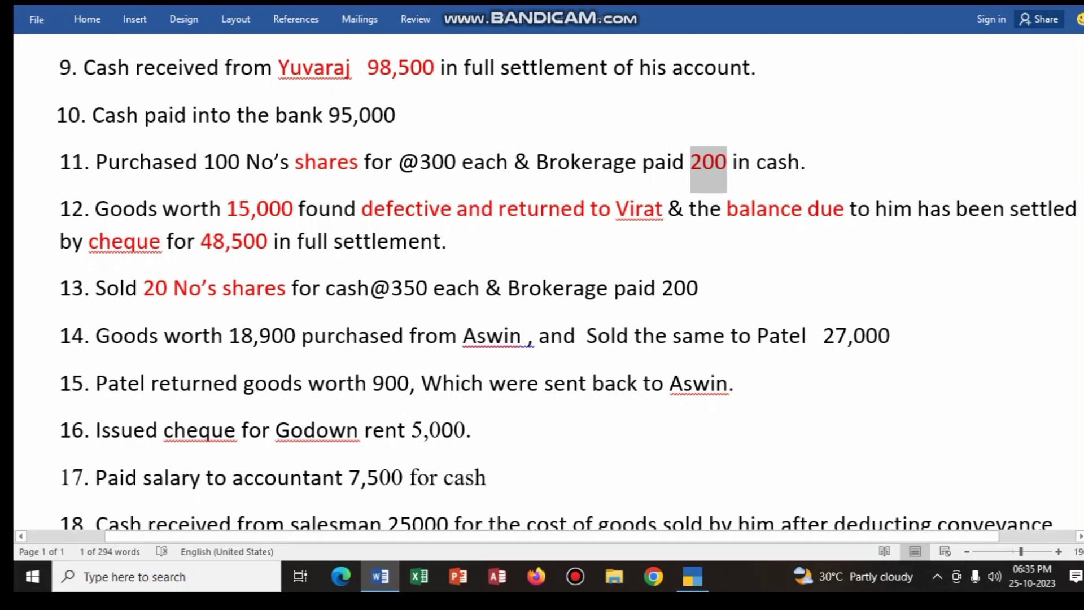
{"action": "left_click_drag", "start_coordinate": [296, 335], "coordinate": [407, 336]}
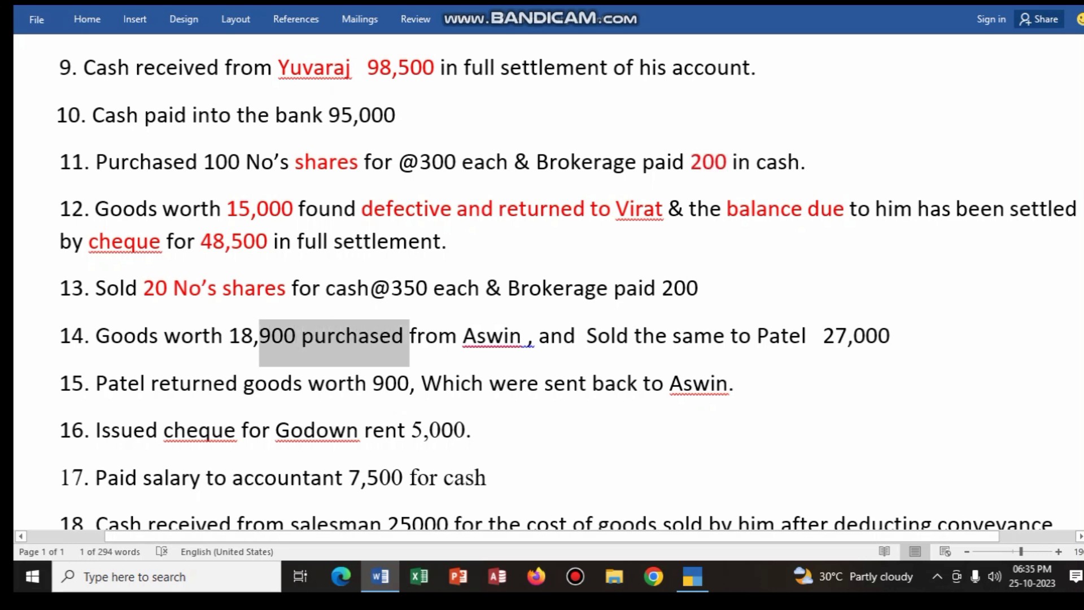
{"action": "left_click", "coordinate": [489, 314]}
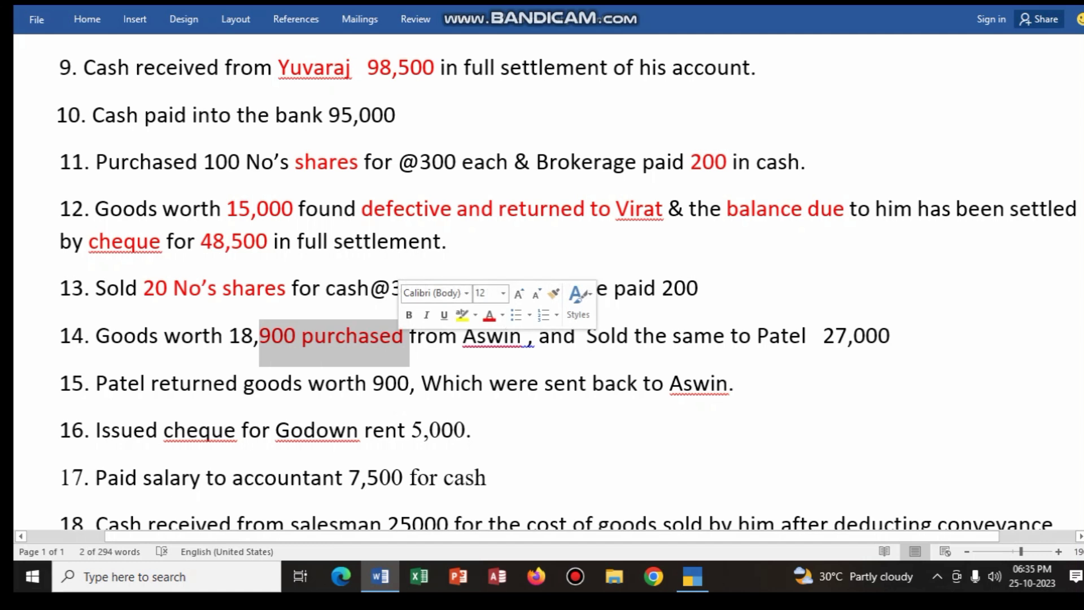
{"action": "left_click_drag", "start_coordinate": [587, 335], "coordinate": [634, 336]}
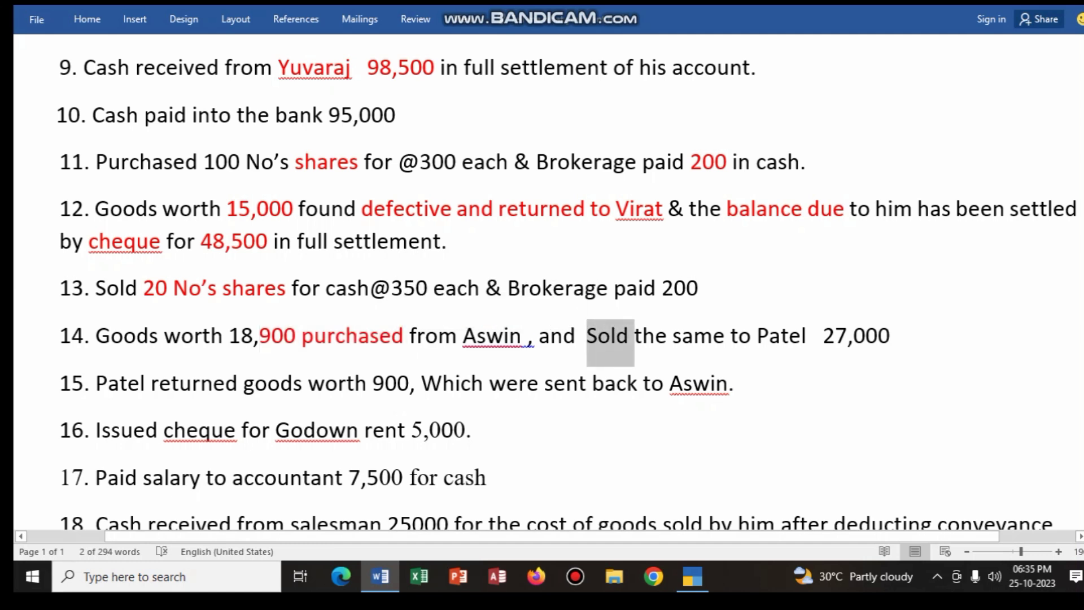
{"action": "left_click", "coordinate": [723, 311]}
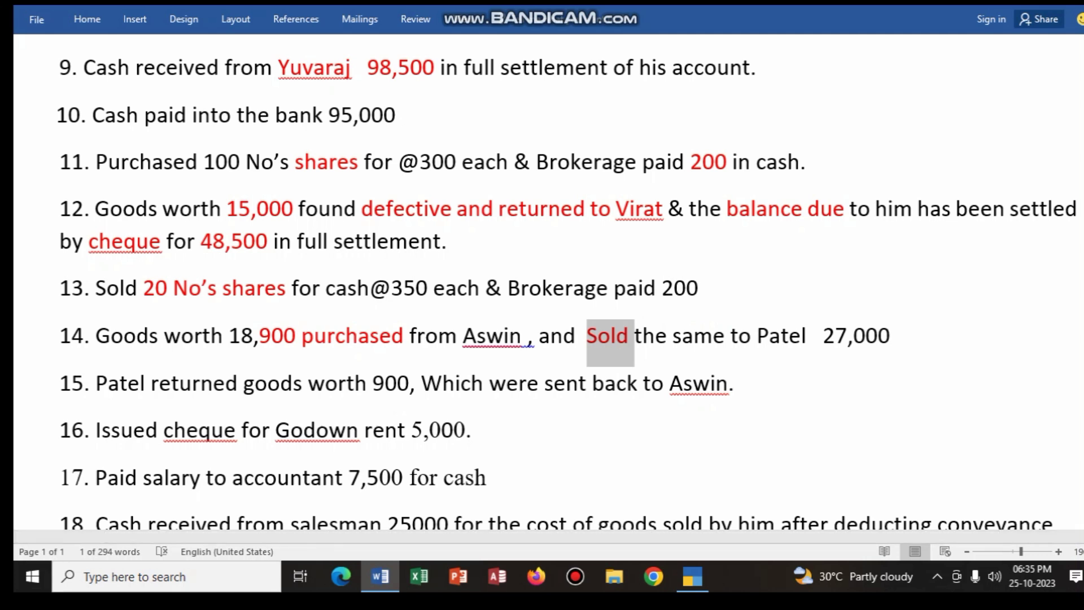
{"action": "key", "text": "Right"}
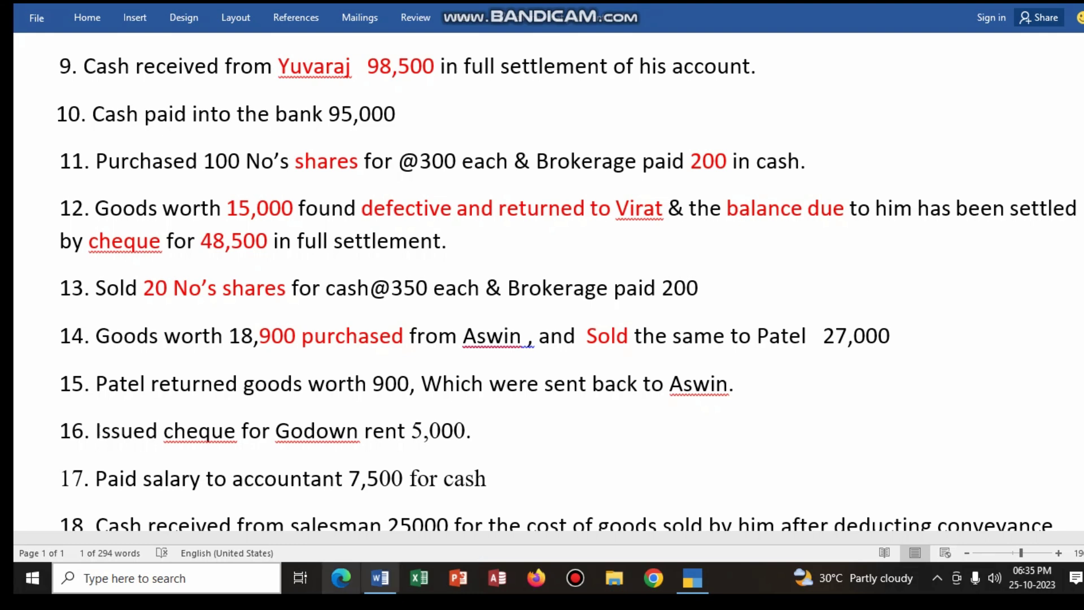
{"action": "double_click", "coordinate": [607, 336]}
- Return to TallyPrime and start a purchase voucher in As Voucher mode
{"action": "key", "text": "alt+Tab"}
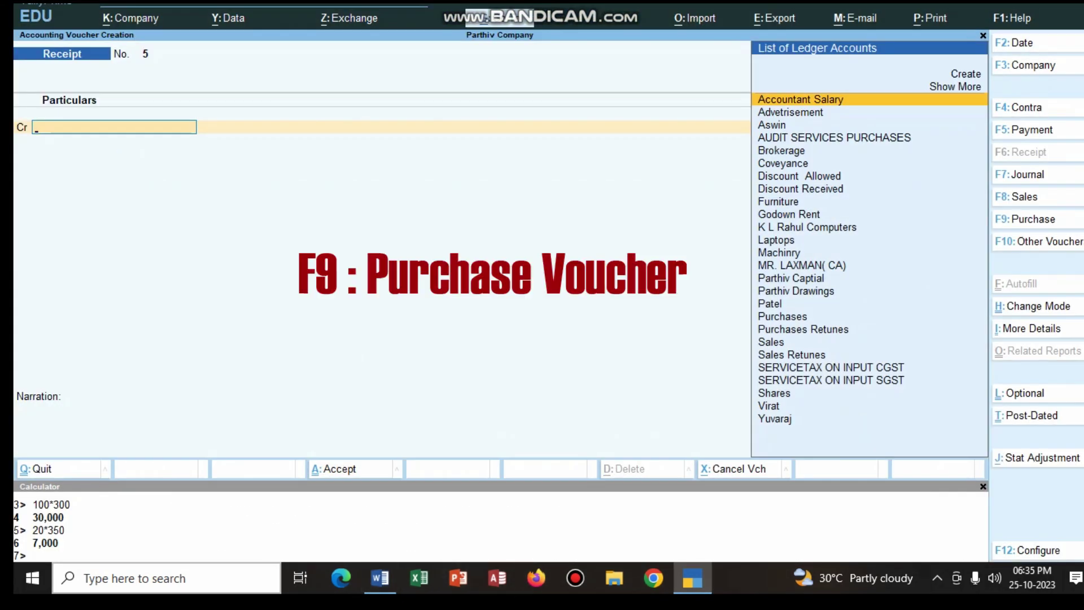
{"action": "key", "text": "F9"}
{"action": "key", "text": "ctrl+h"}
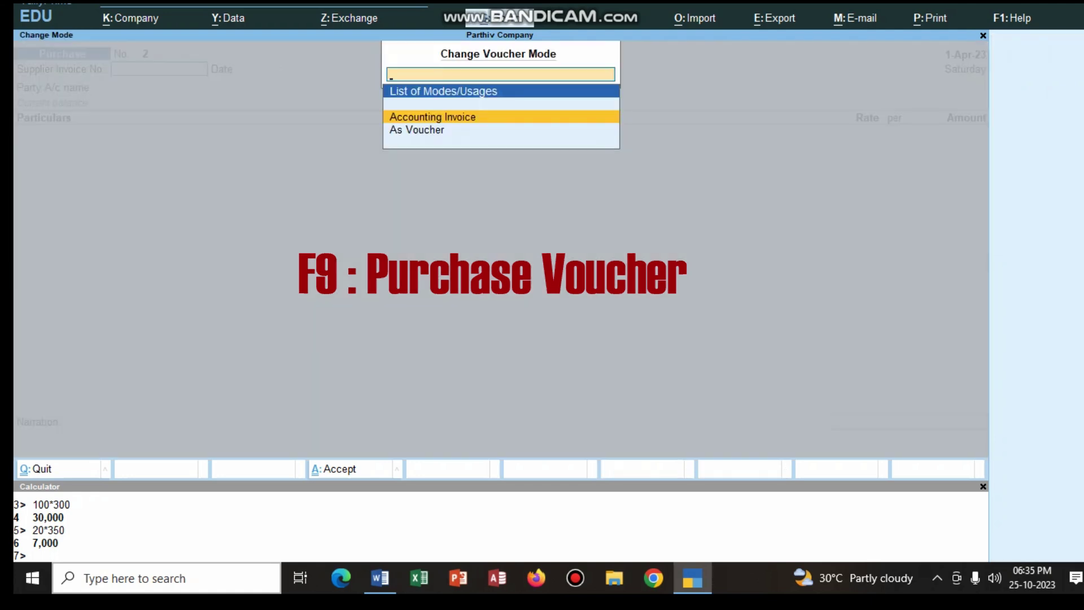
{"action": "key", "text": "Down"}
{"action": "key", "text": "Return"}
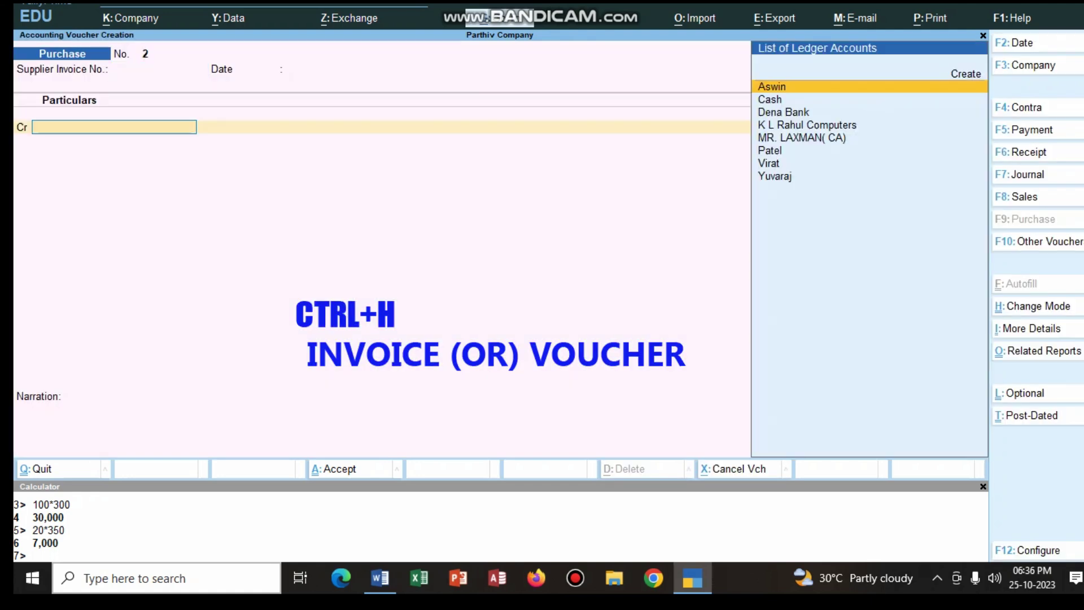
- Credit the supplier from transaction 14 with 18,900, keeping the default party details and recording it under New Ref 2
{"action": "type", "text": "Aswin"}
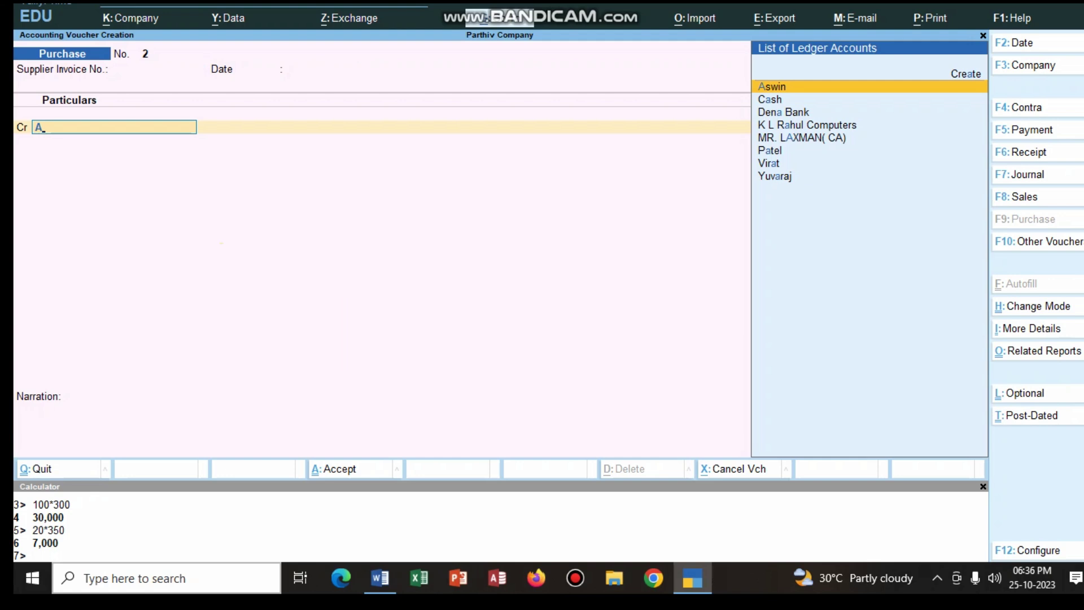
{"action": "key", "text": "Return"}
{"action": "key", "text": "ctrl+a"}
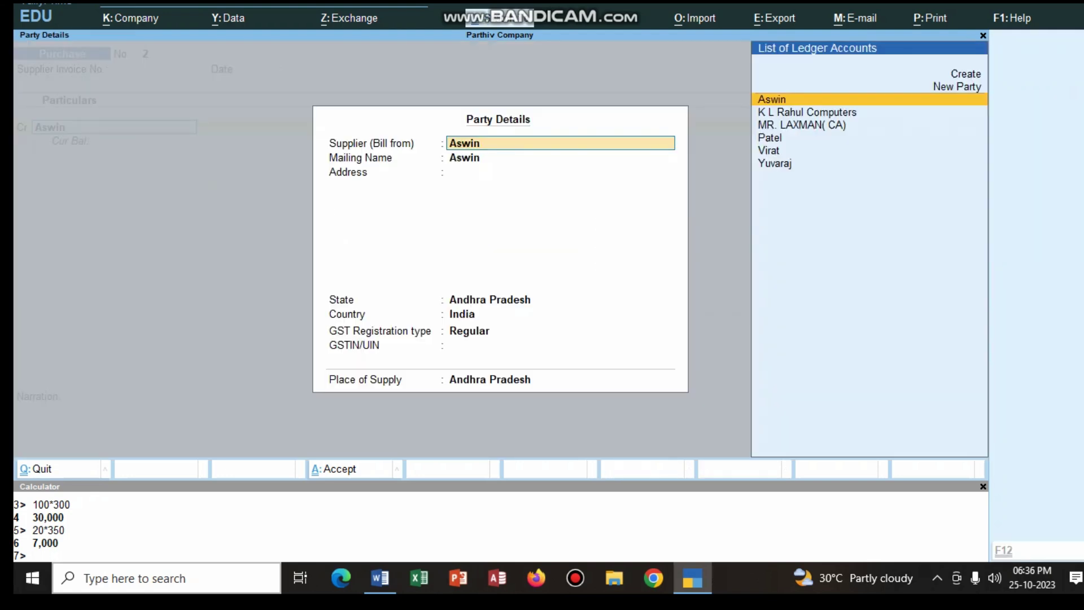
{"action": "key", "text": "ctrl+a"}
{"action": "type", "text": "18900"}
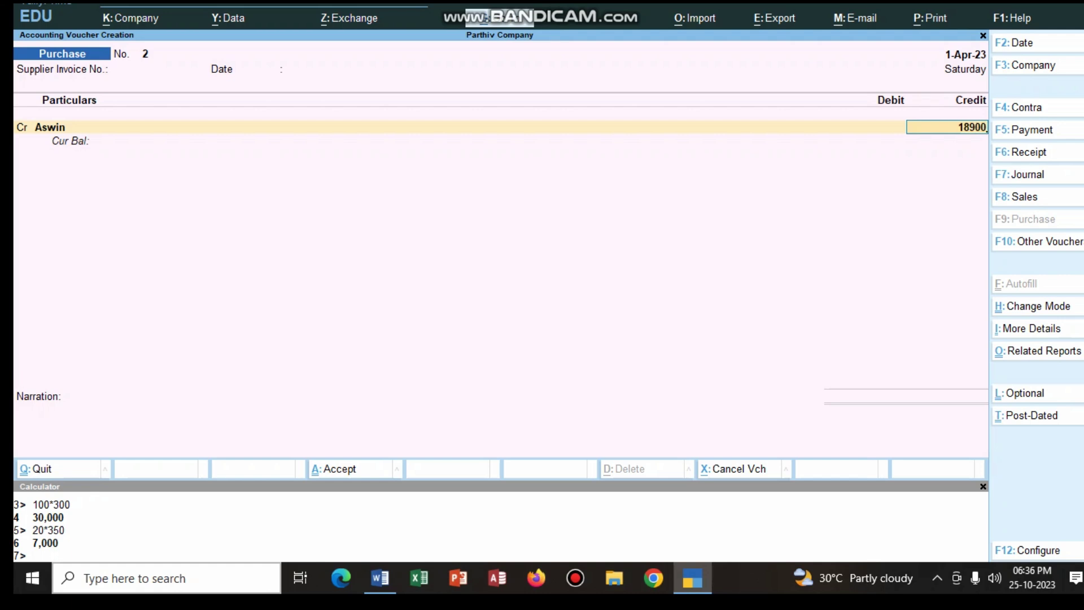
{"action": "key", "text": "Return"}
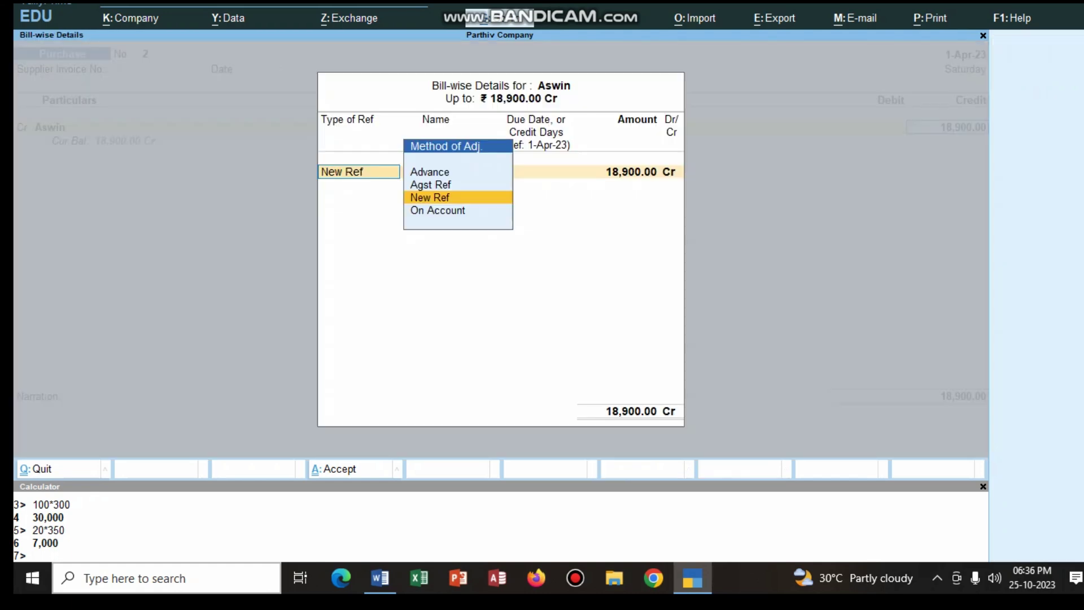
{"action": "key", "text": "Return"}
{"action": "key", "text": "Return"}
{"action": "key", "text": "Return"}
{"action": "key", "text": "Return"}
- Debit the Purchases ledger with 18,900
{"action": "key", "text": "Return"}
{"action": "key", "text": "Down"}
{"action": "key", "text": "Return"}
{"action": "key", "text": "Return"}
- Enter the narration "being goods purchased from party" and save the purchase voucher
{"action": "type", "text": "being goods s"}
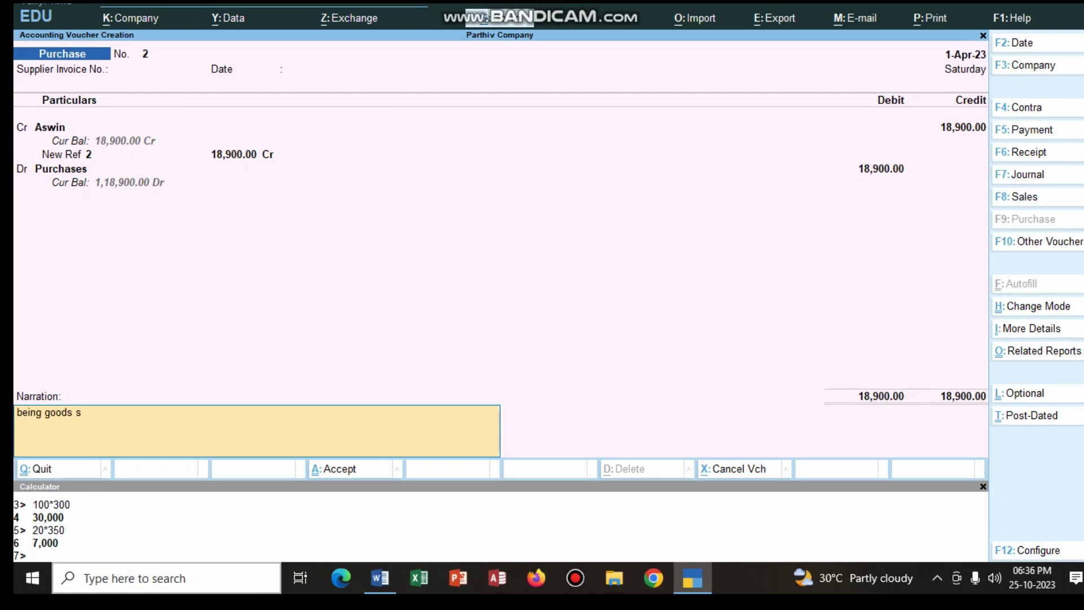
{"action": "key", "text": "BackSpace"}
{"action": "type", "text": "purchased from party"}
{"action": "key", "text": "Return"}
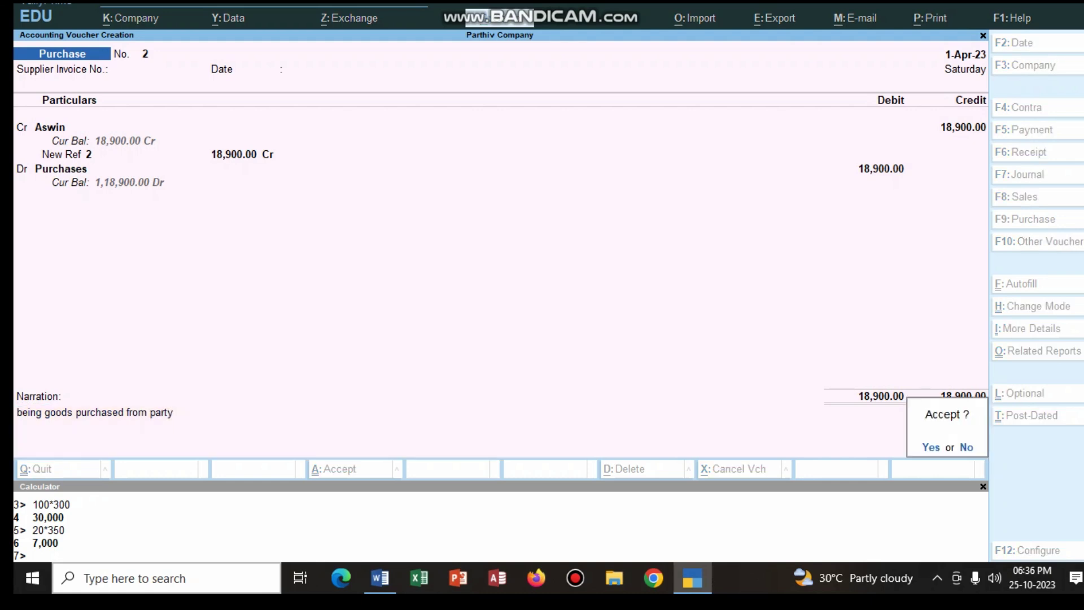
{"action": "key", "text": "Return"}
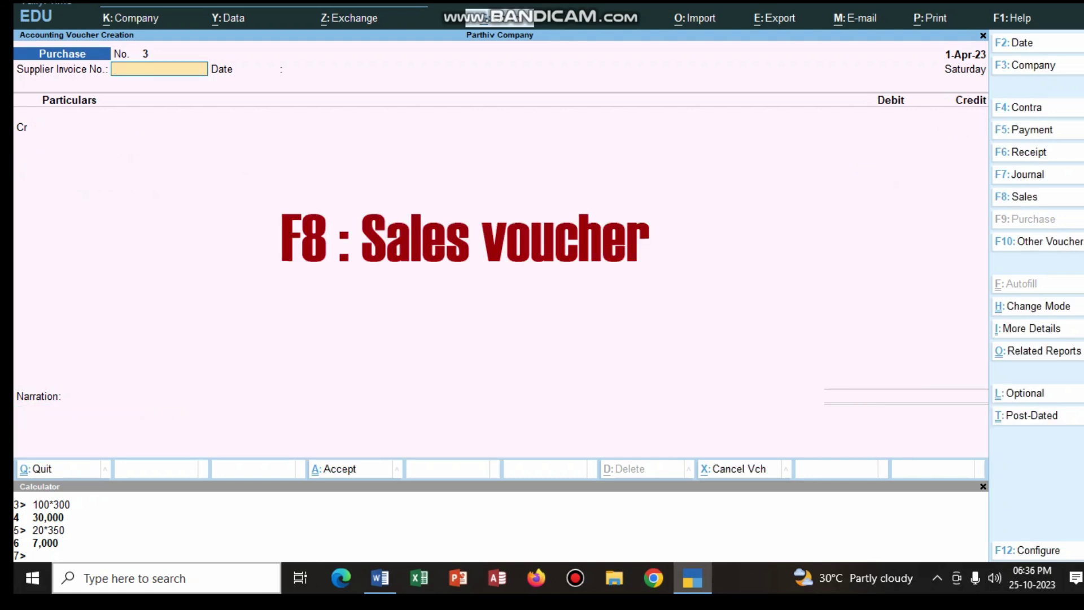
- Start a sales voucher in As Voucher mode, leaving the reference number blank
{"action": "key", "text": "F8"}
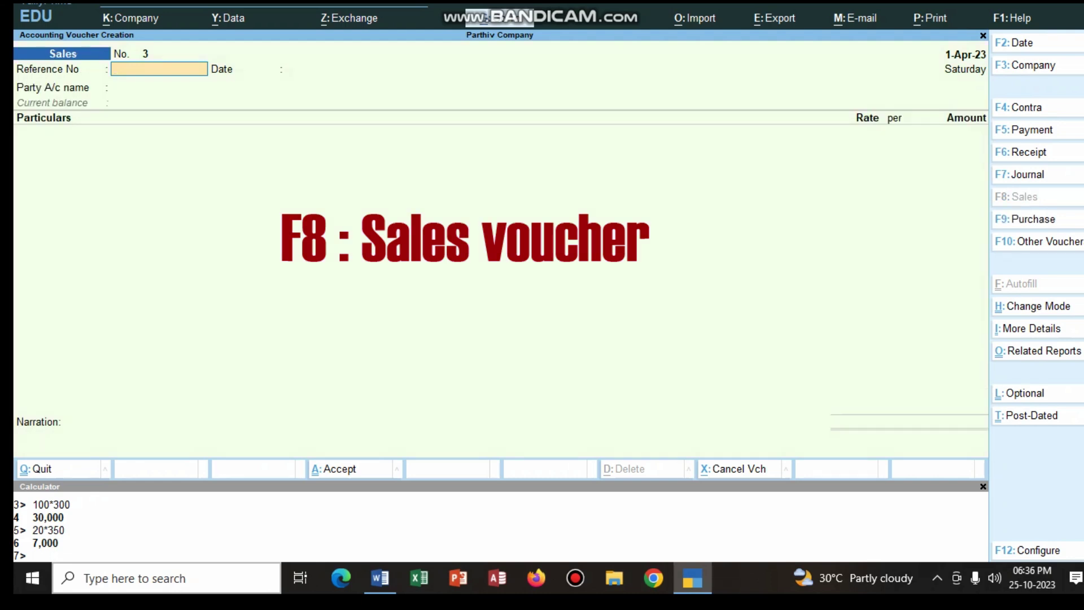
{"action": "key", "text": "ctrl+h"}
{"action": "key", "text": "Down"}
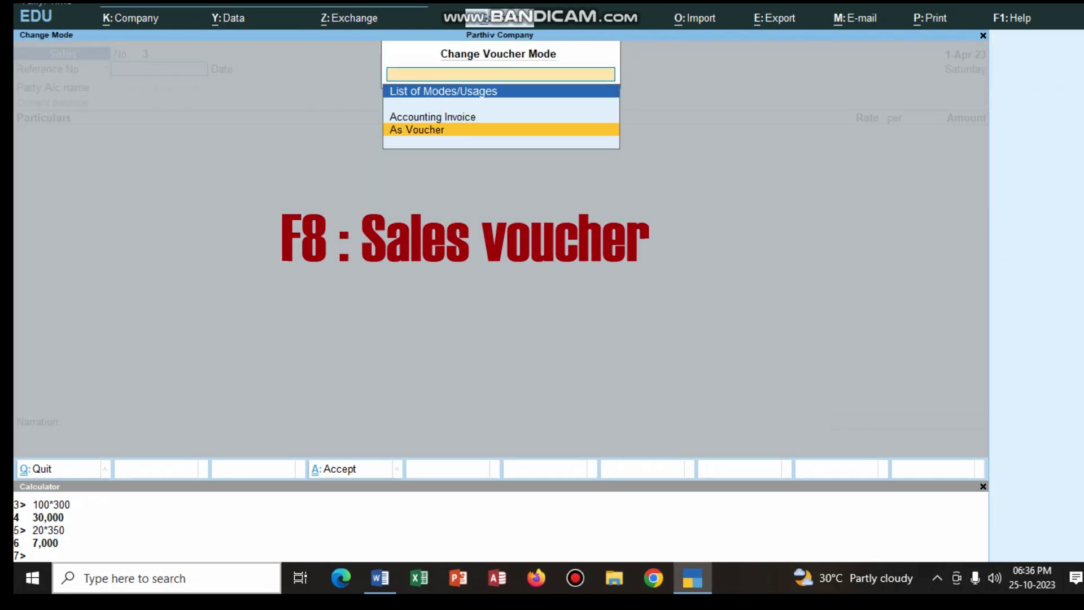
{"action": "key", "text": "Return"}
{"action": "key", "text": "Return"}
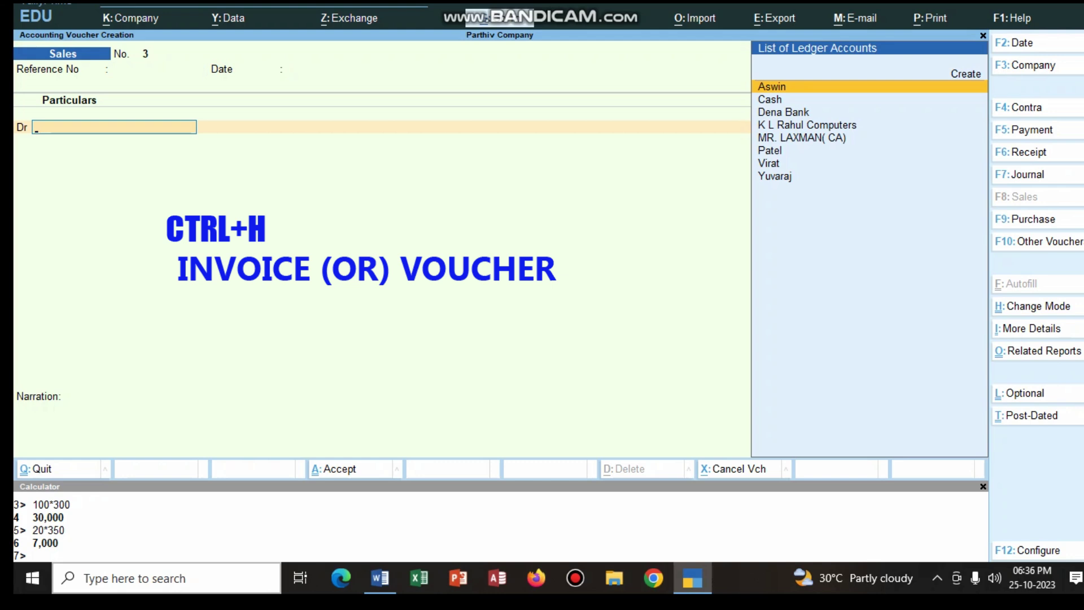
- Choose the buyer from transaction 14 as the debit ledger and accept the default dispatch and party details
{"action": "key", "text": "Down"}
{"action": "key", "text": "Down"}
{"action": "key", "text": "Down"}
{"action": "key", "text": "Down"}
{"action": "key", "text": "Down"}
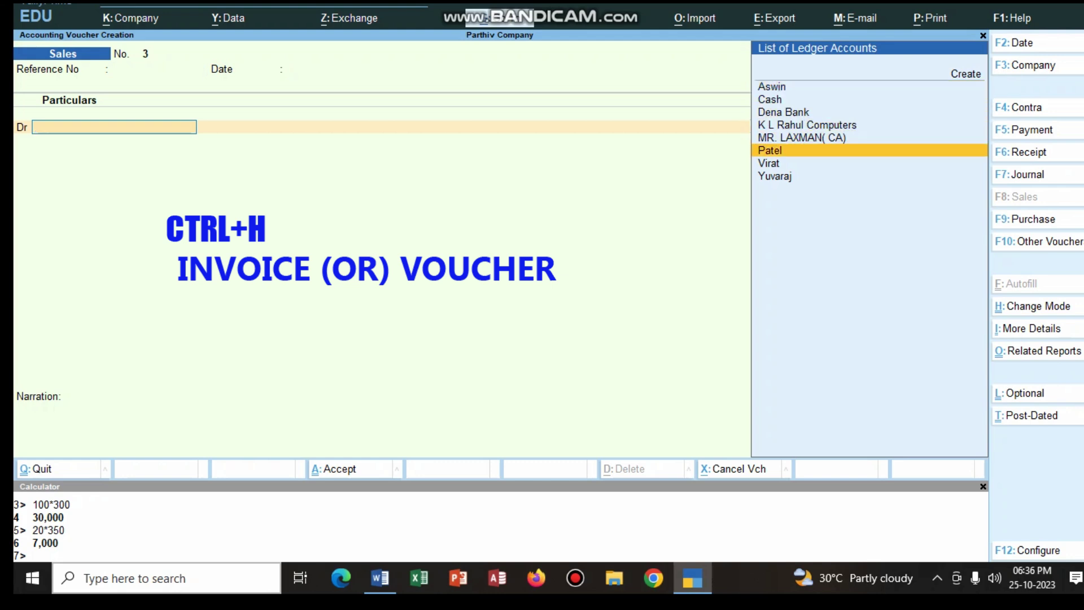
{"action": "key", "text": "Return"}
{"action": "key", "text": "ctrl+a"}
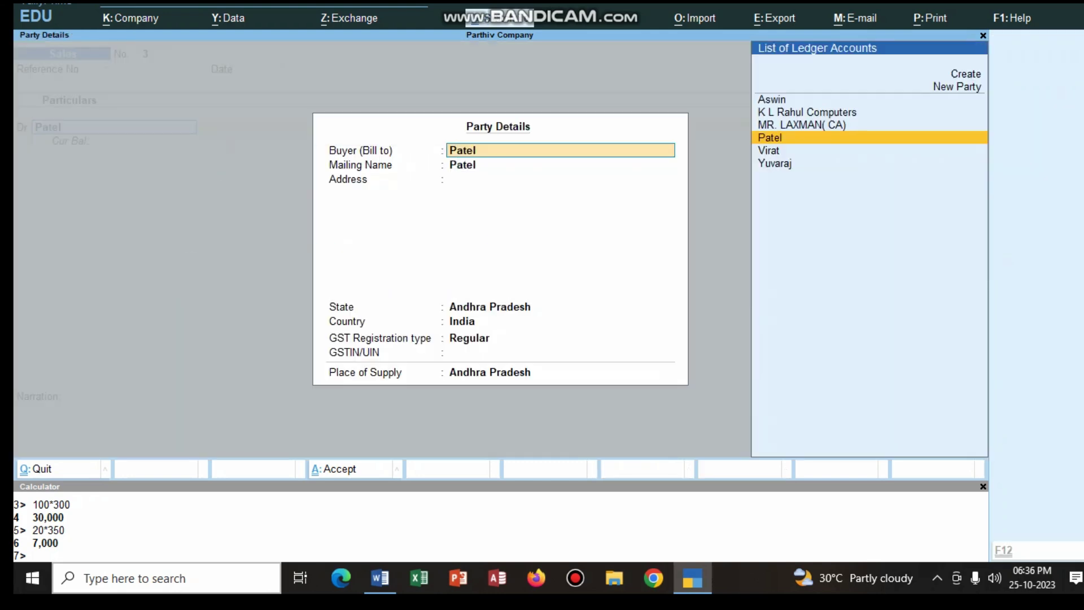
{"action": "key", "text": "ctrl+a"}
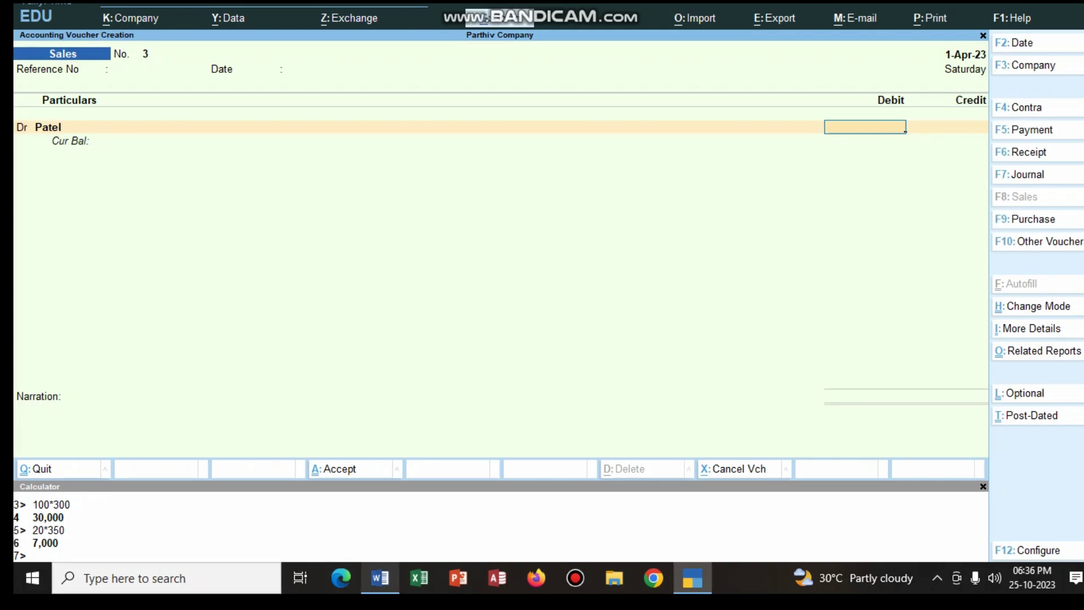
- Switch to the Word list, colour the buyer's name and "27,000" in transaction 14 red, and return to TallyPrime
{"action": "left_click", "coordinate": [379, 577]}
{"action": "left_click_drag", "start_coordinate": [758, 339], "coordinate": [890, 339]}
{"action": "left_click", "coordinate": [986, 306]}
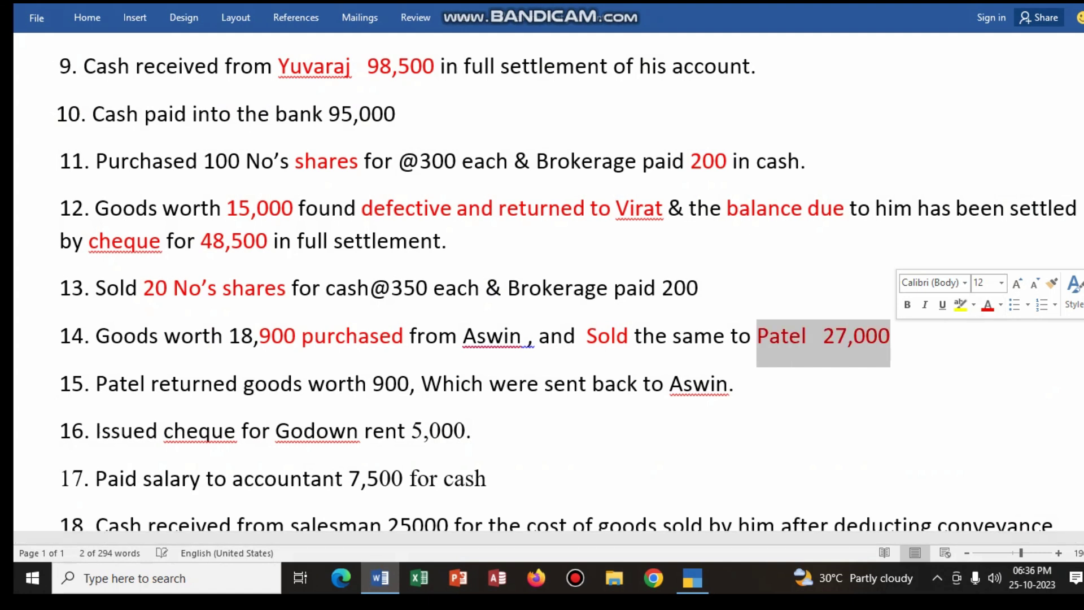
{"action": "key", "text": "alt+Tab"}
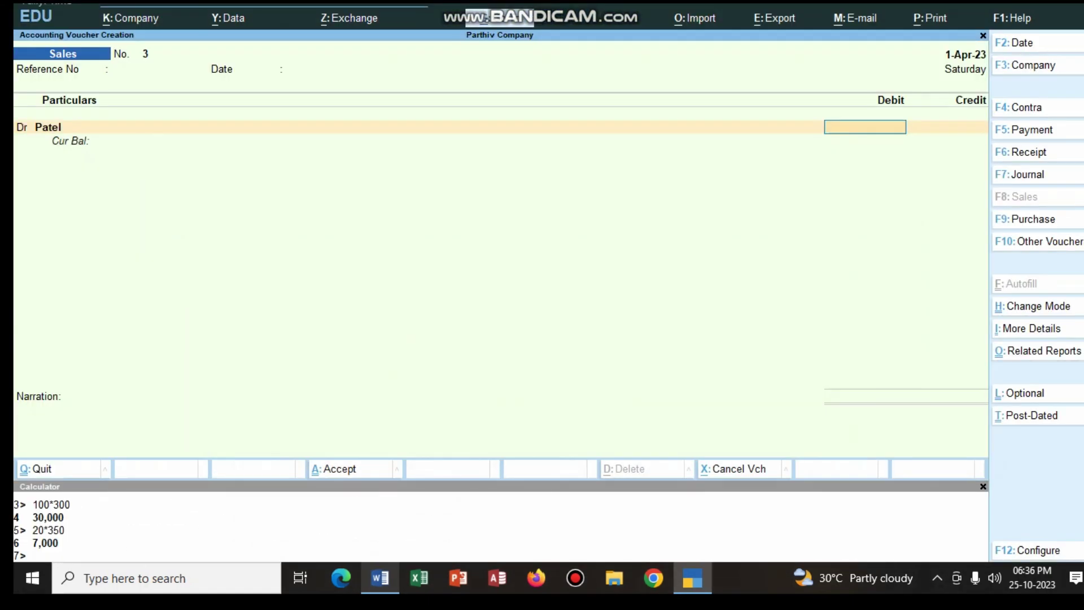
- Debit the buyer 27,000 and allocate the full amount as a New Ref bill named 3
{"action": "type", "text": "27,000"}
{"action": "key", "text": "Return"}
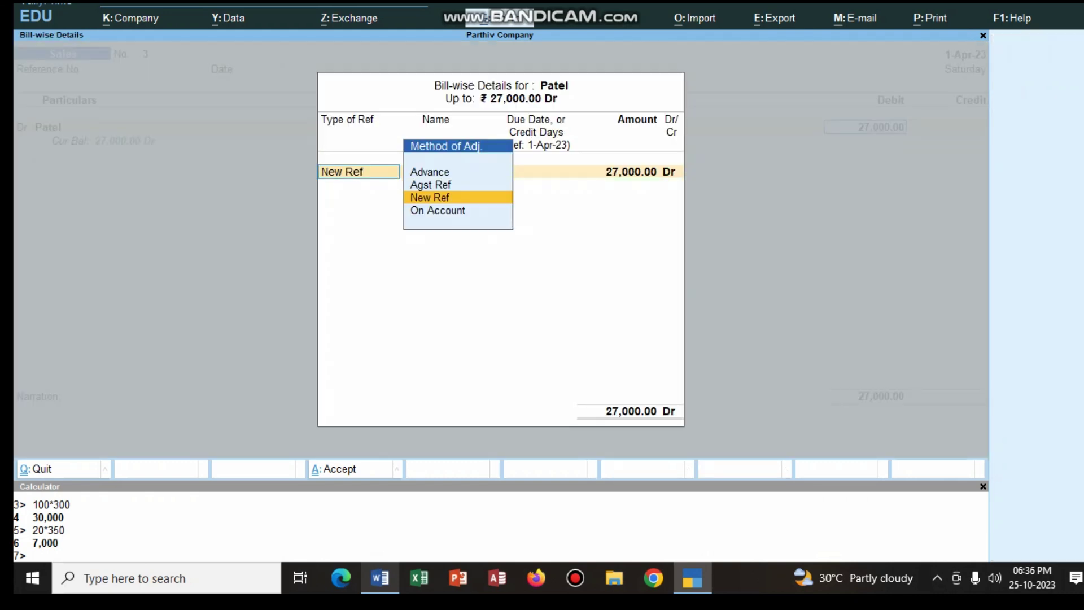
{"action": "key", "text": "Return"}
{"action": "key", "text": "Return"}
{"action": "key", "text": "Return"}
{"action": "key", "text": "Return"}
{"action": "key", "text": "Return"}
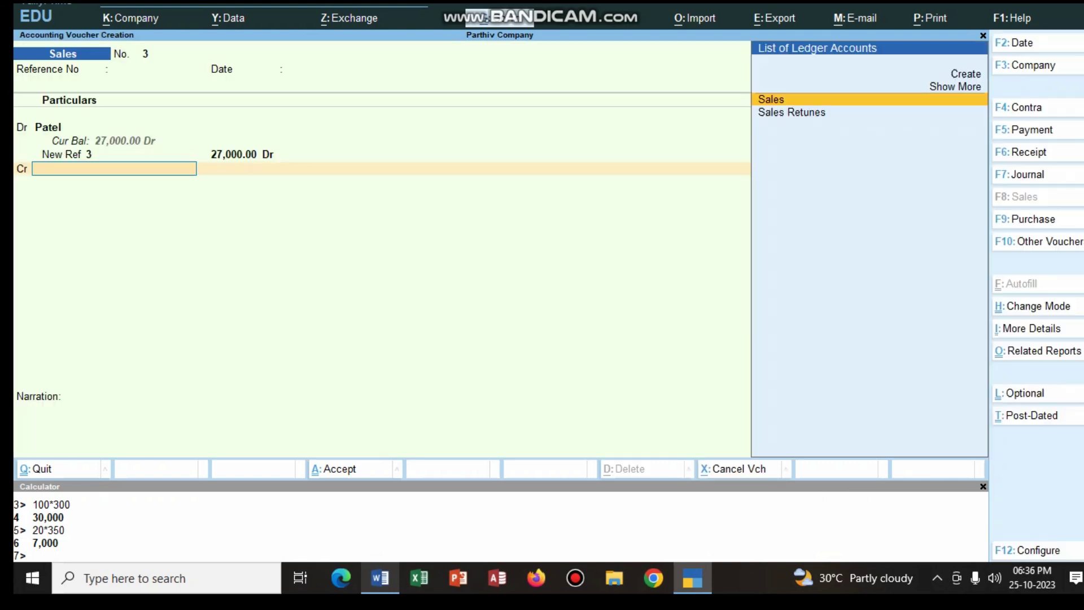
- Credit the Sales ledger with 27,000, enter the narration "being goods sold to party" and save the sales voucher
{"action": "key", "text": "Return"}
{"action": "key", "text": "Return"}
{"action": "type", "text": "being  g"}
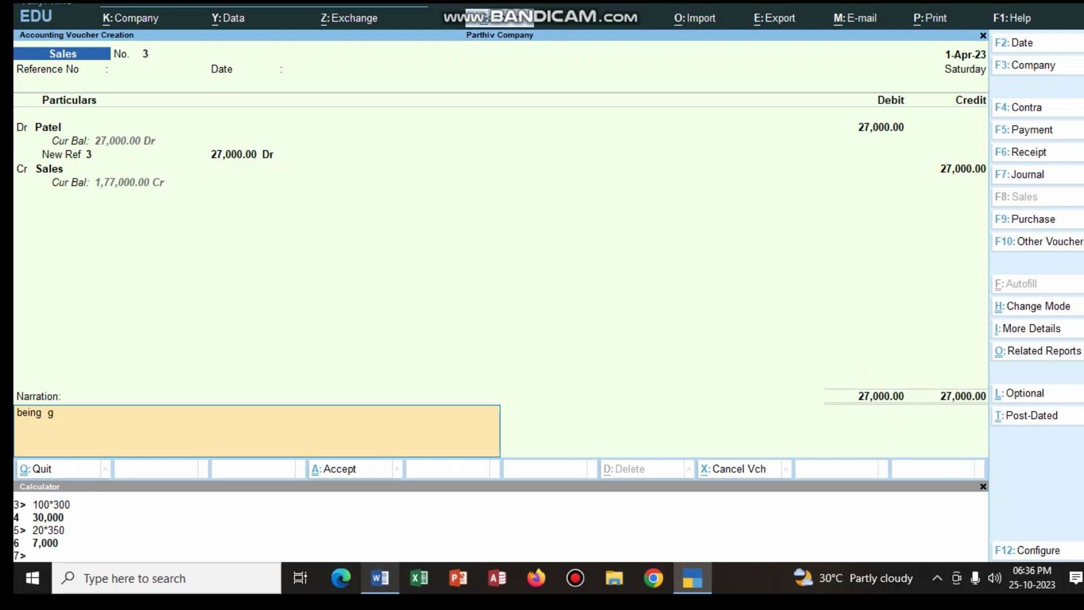
{"action": "type", "text": "oods sold to party"}
{"action": "key", "text": "Return"}
{"action": "key", "text": "Return"}
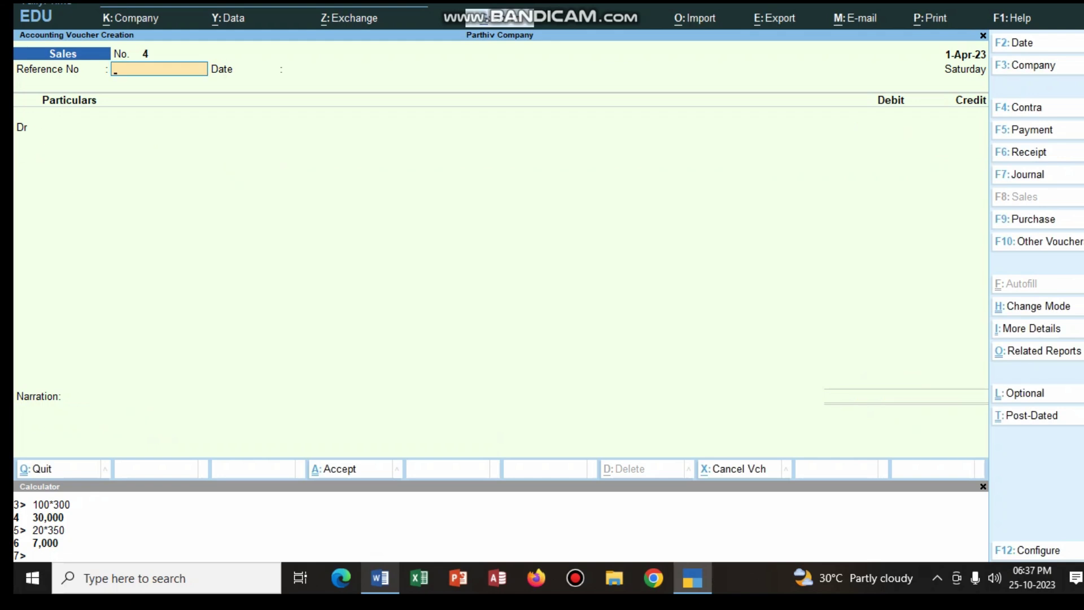
- Switch to the Word list, colour "returned" in transaction 15 red, and return to TallyPrime
{"action": "key", "text": "alt+Tab"}
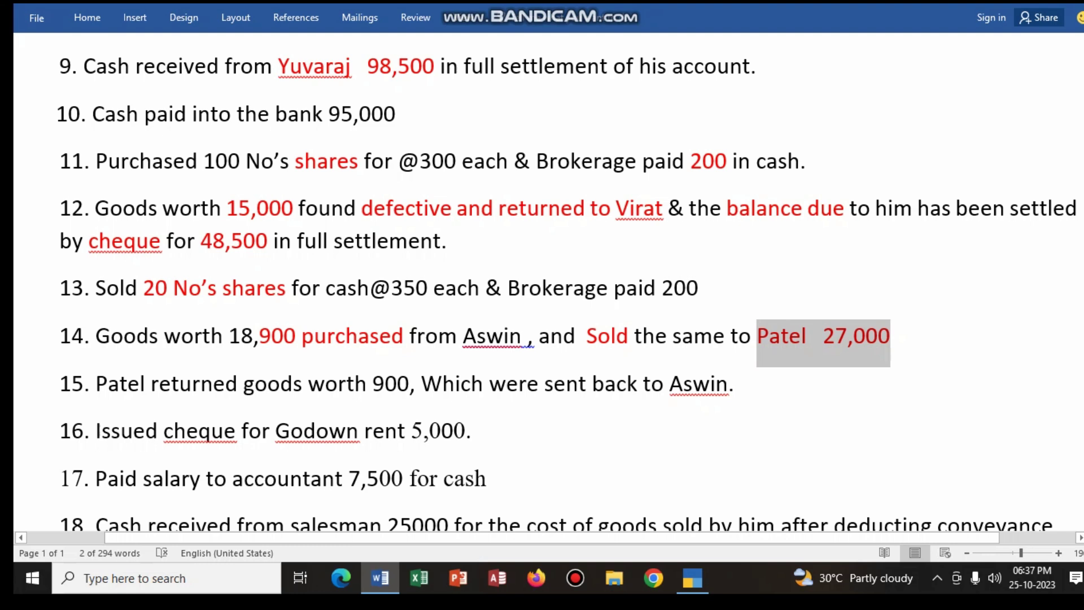
{"action": "left_click_drag", "start_coordinate": [150, 384], "coordinate": [243, 384]}
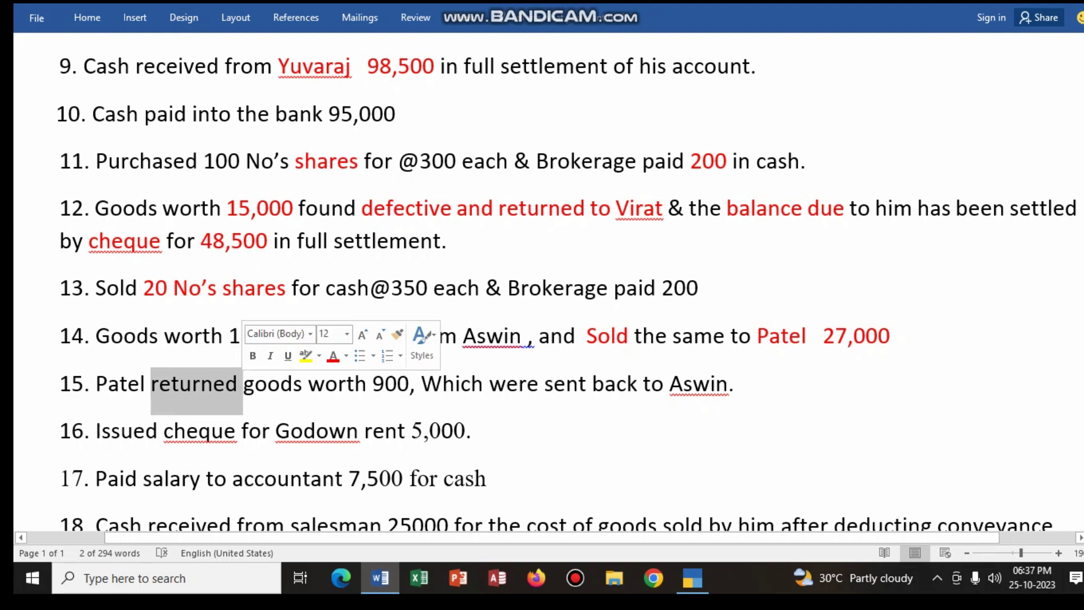
{"action": "left_click", "coordinate": [333, 356]}
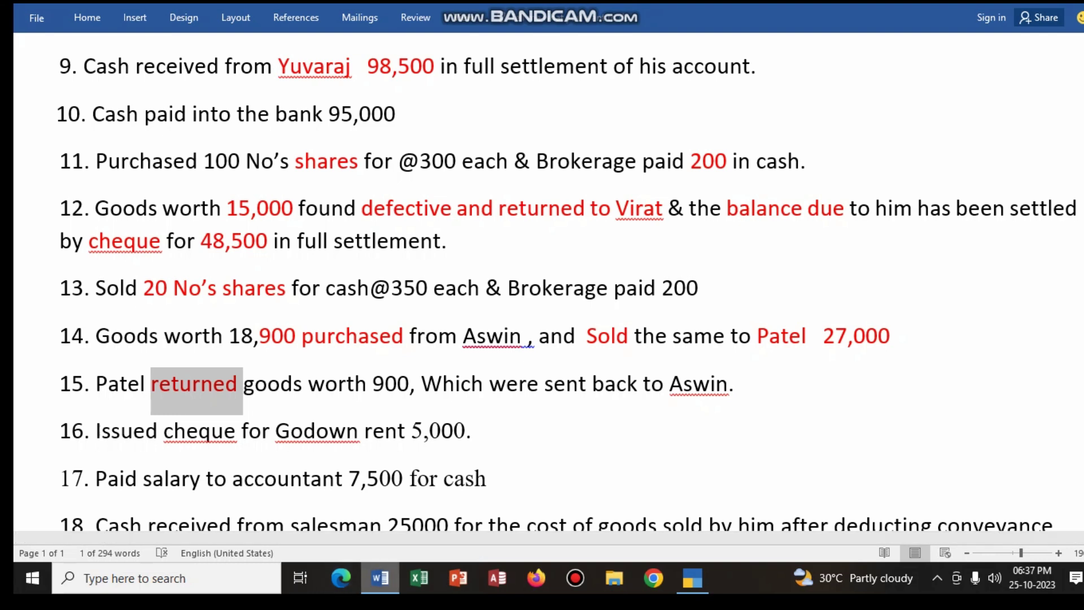
{"action": "left_click", "coordinate": [380, 577]}
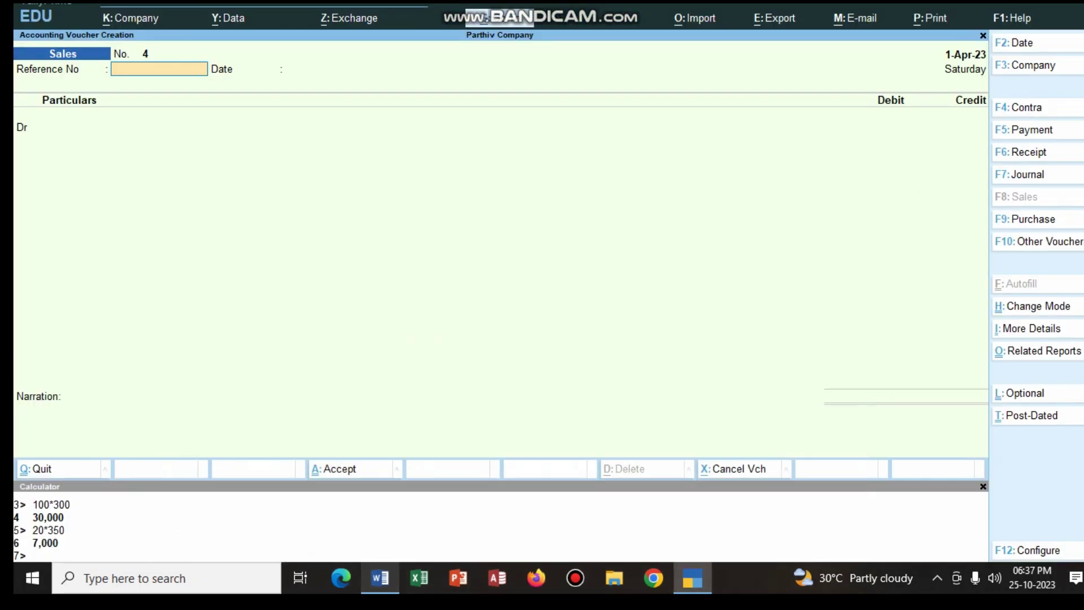
- Start a credit note, choose the buyer from transaction 15 as the credit ledger, and accept the default receipt and party details
{"action": "key", "text": "alt+F6"}
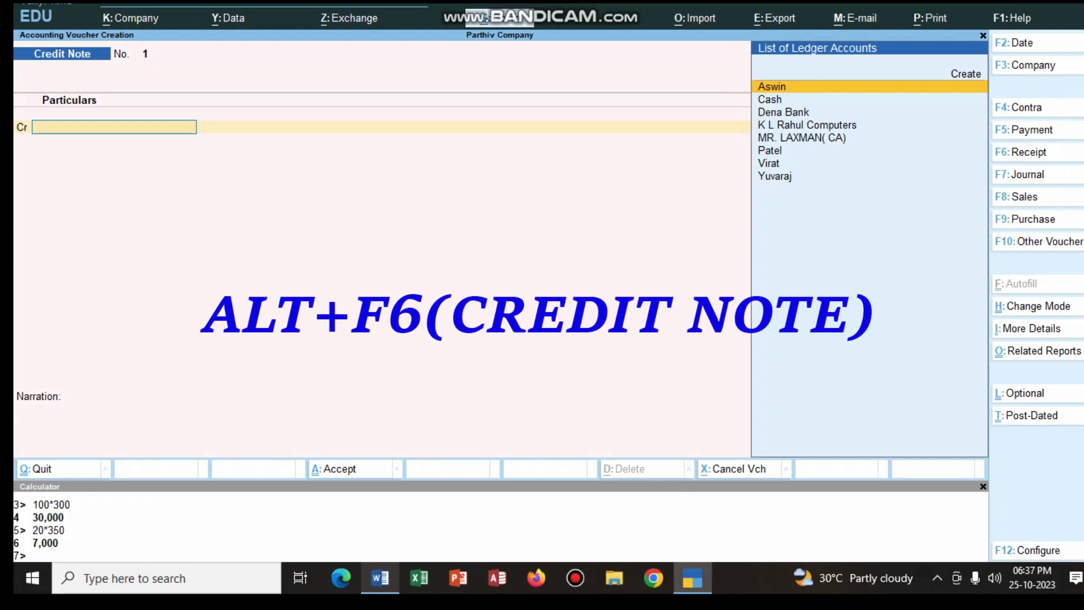
{"action": "type", "text": "P"}
{"action": "key", "text": "Return"}
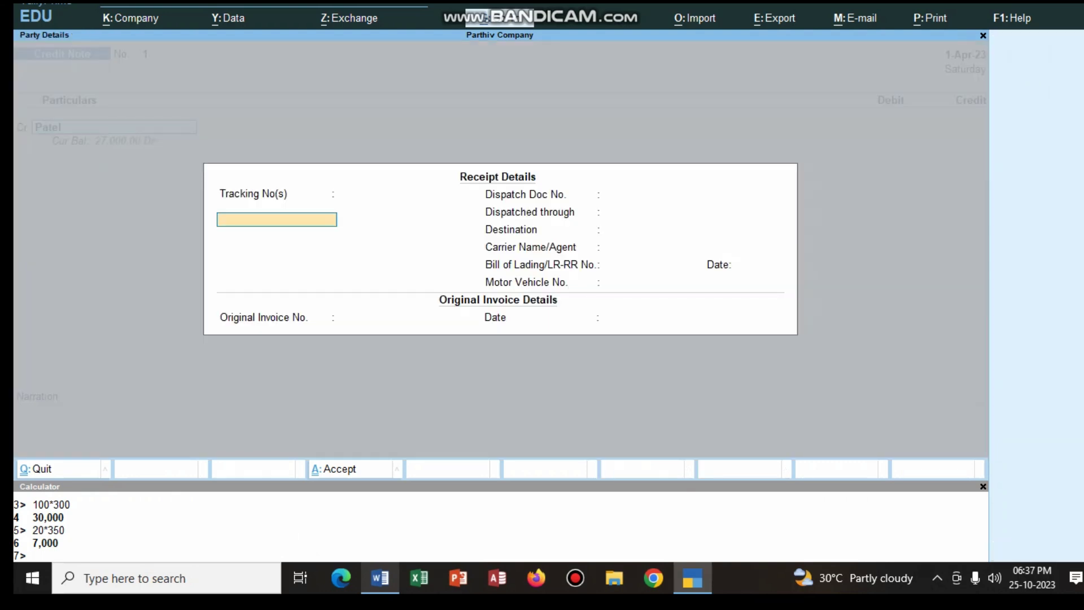
{"action": "key", "text": "ctrl+a"}
{"action": "key", "text": "ctrl+a"}
- Credit the buyer 900 and allocate it as Agst Ref to bill 3
{"action": "type", "text": "900"}
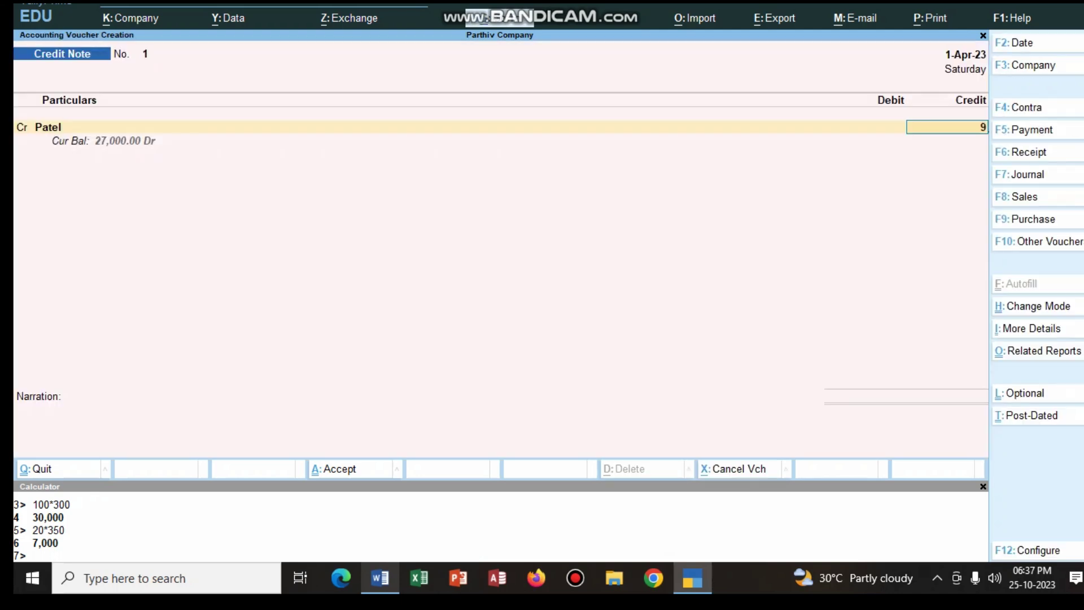
{"action": "key", "text": "Return"}
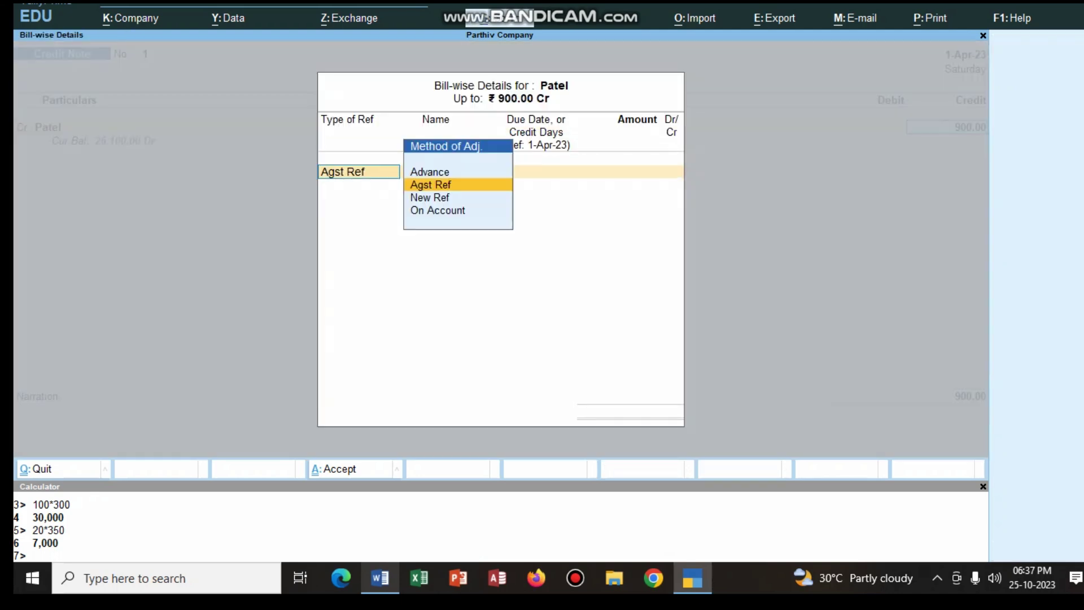
{"action": "key", "text": "Return"}
{"action": "key", "text": "Return"}
{"action": "key", "text": "Return"}
{"action": "key", "text": "Return"}
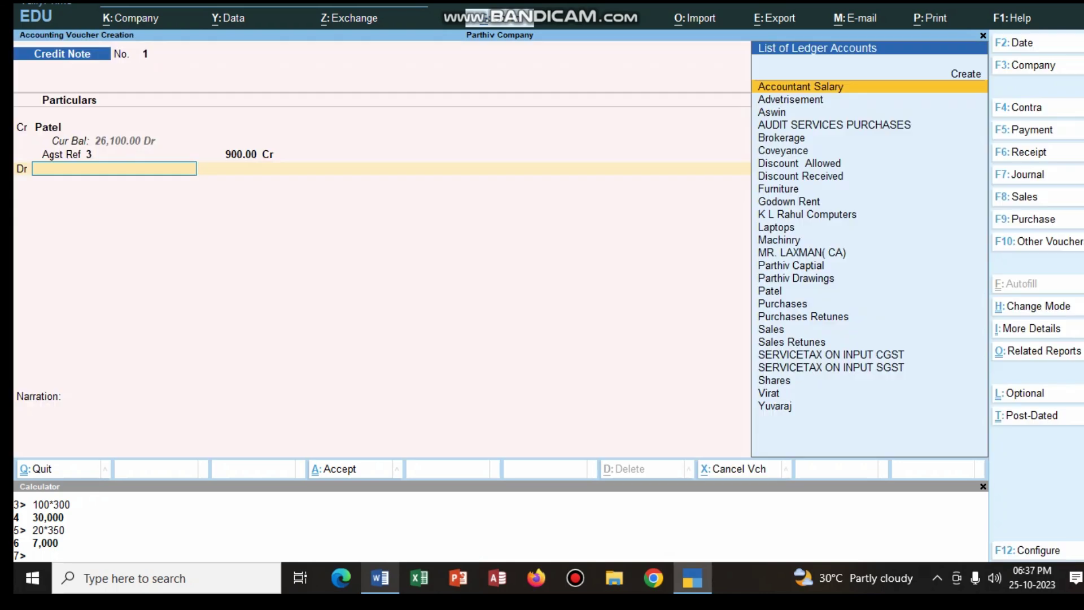
- Debit the Sales Retunes ledger with 900, leaving Provide GST details at No
{"action": "type", "text": "Sa"}
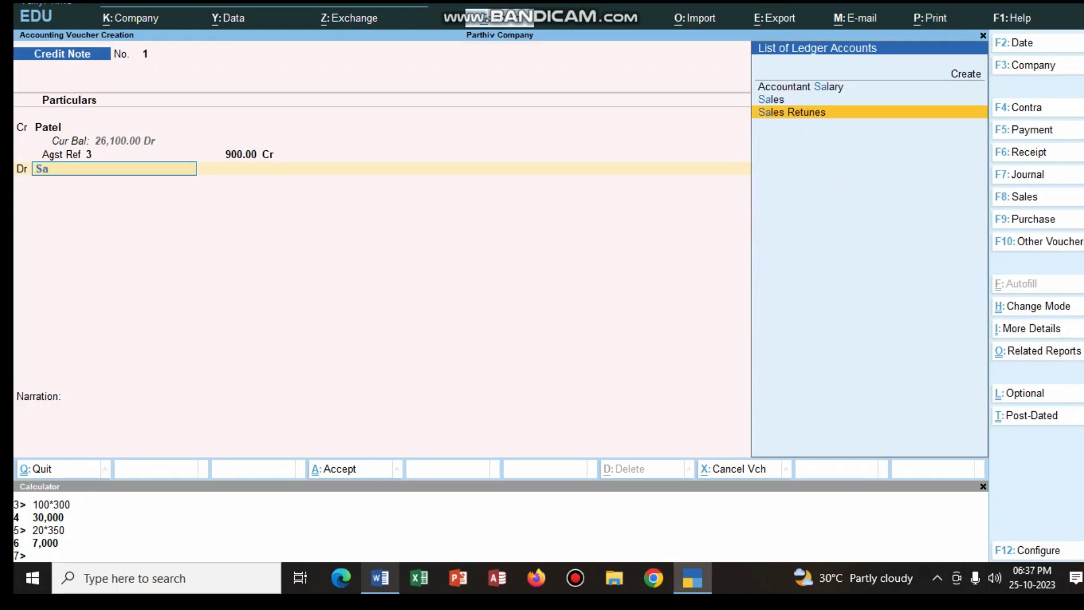
{"action": "key", "text": "Return"}
{"action": "key", "text": "Return"}
{"action": "key", "text": "Up"}
{"action": "key", "text": "Return"}
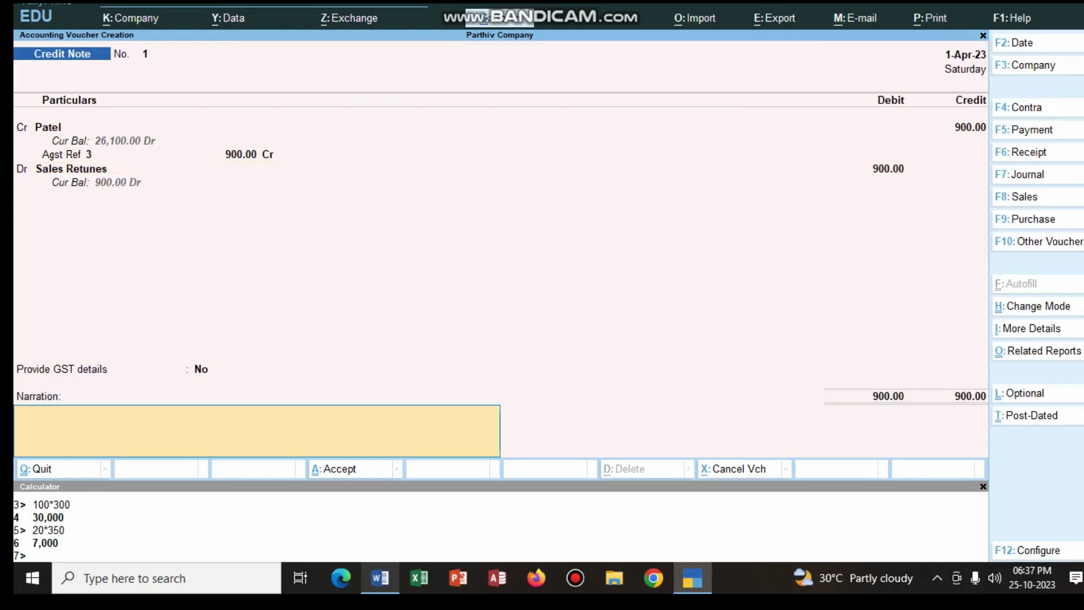
- Enter the narration "being goods retuned from party" and save the credit note
{"action": "type", "text": "being goods retuned from party"}
{"action": "key", "text": "Return"}
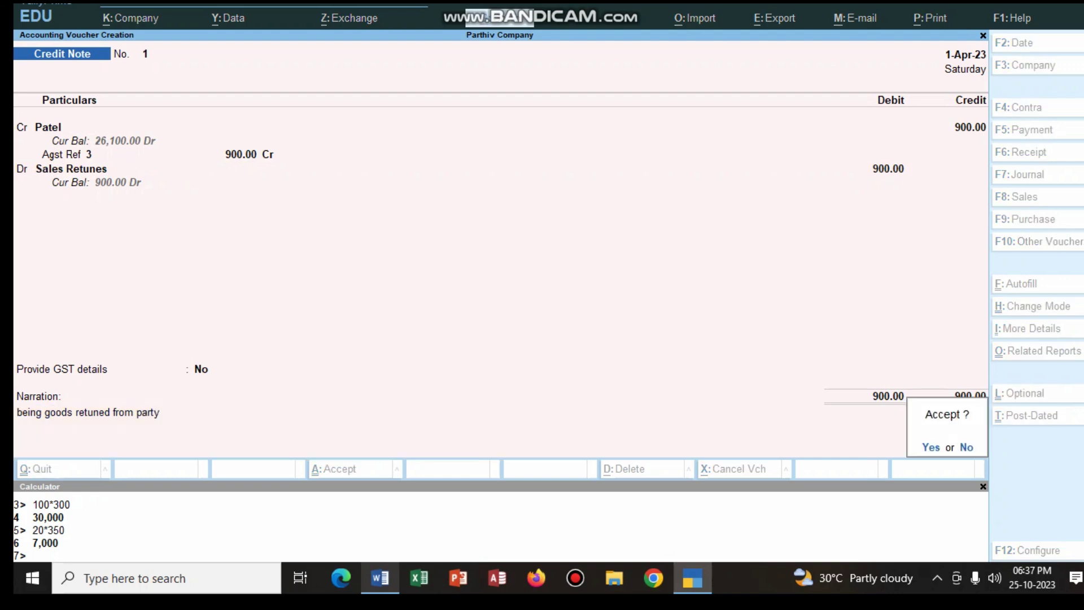
{"action": "key", "text": "Return"}
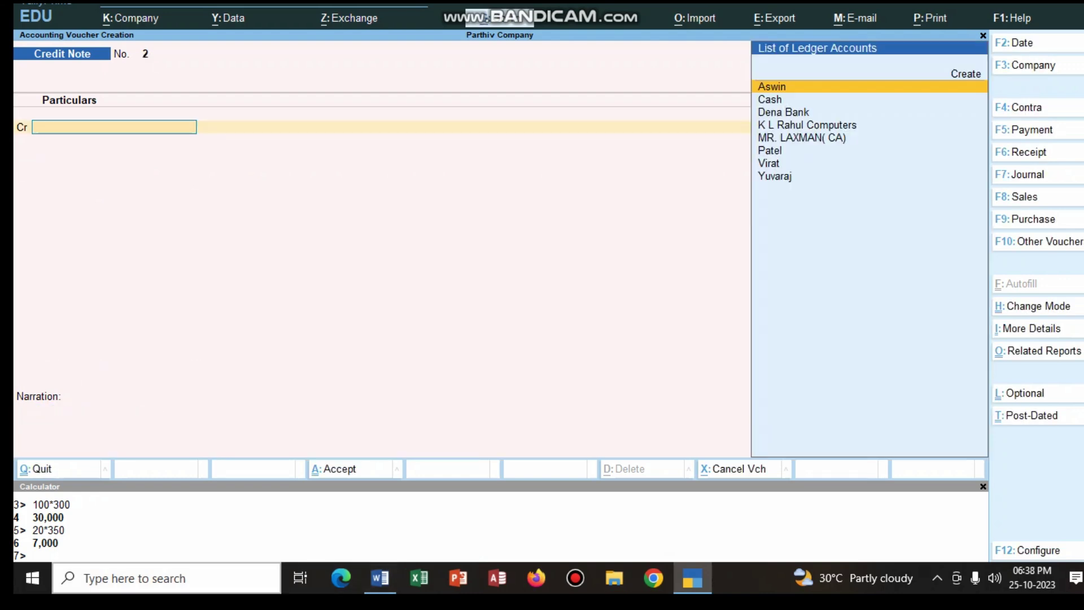
- Check transaction 15 in Word, then start a debit note in TallyPrime with its supplier as debit ledger, accepting the default details
{"action": "key", "text": "alt+Tab"}
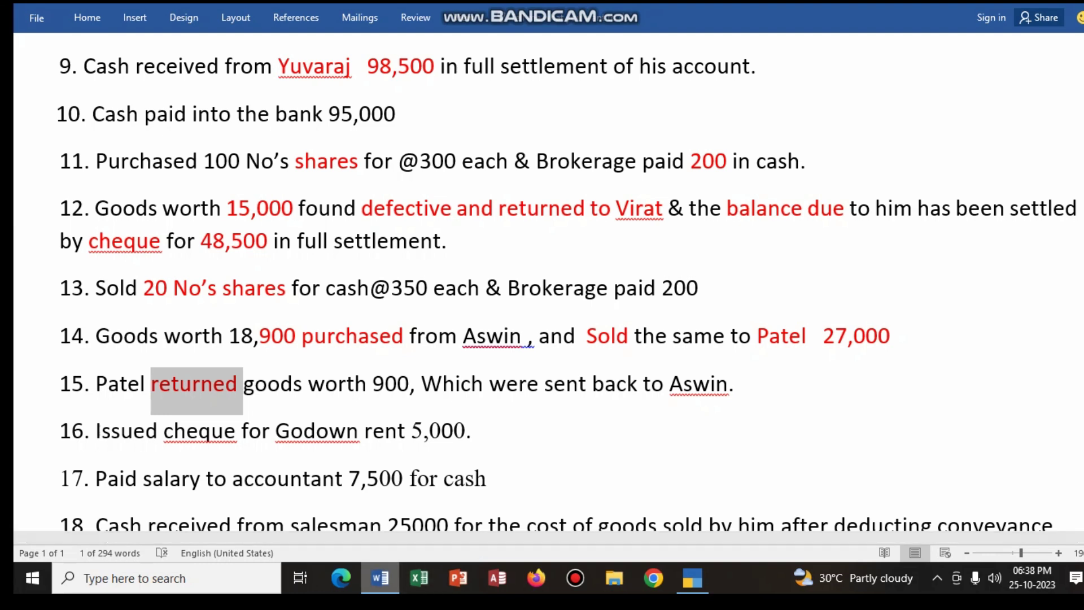
{"action": "key", "text": "alt+Tab"}
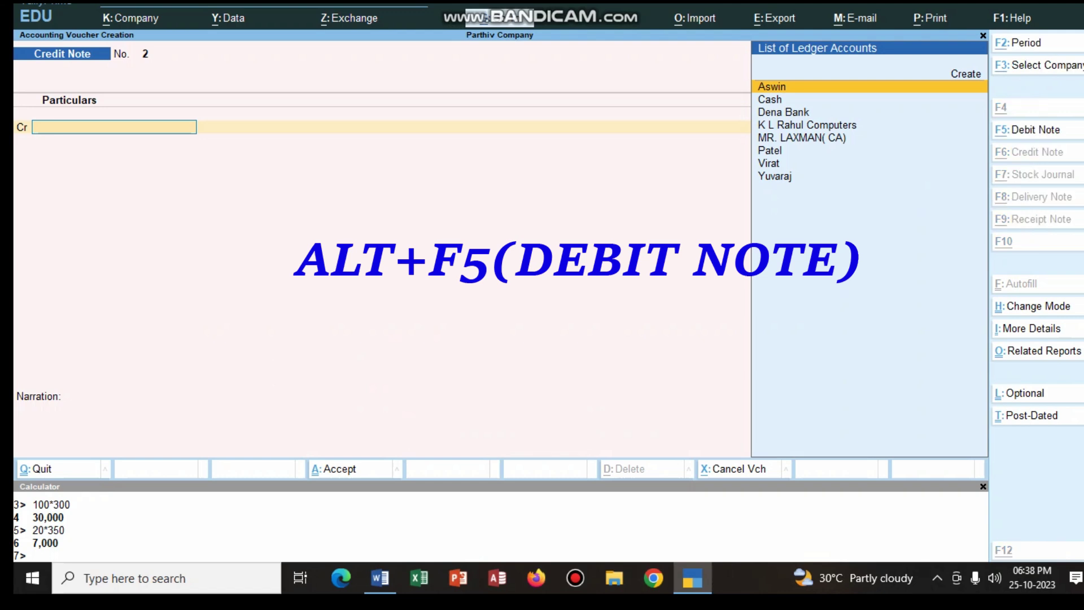
{"action": "key", "text": "alt+F5"}
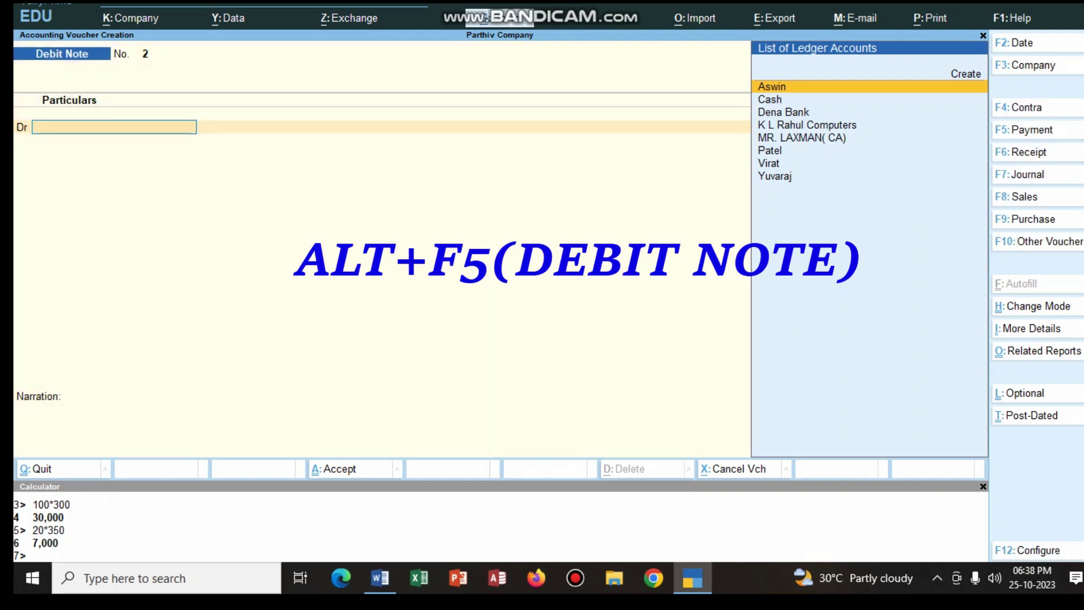
{"action": "type", "text": "A"}
{"action": "key", "text": "Return"}
{"action": "key", "text": "Return"}
{"action": "key", "text": "Return"}
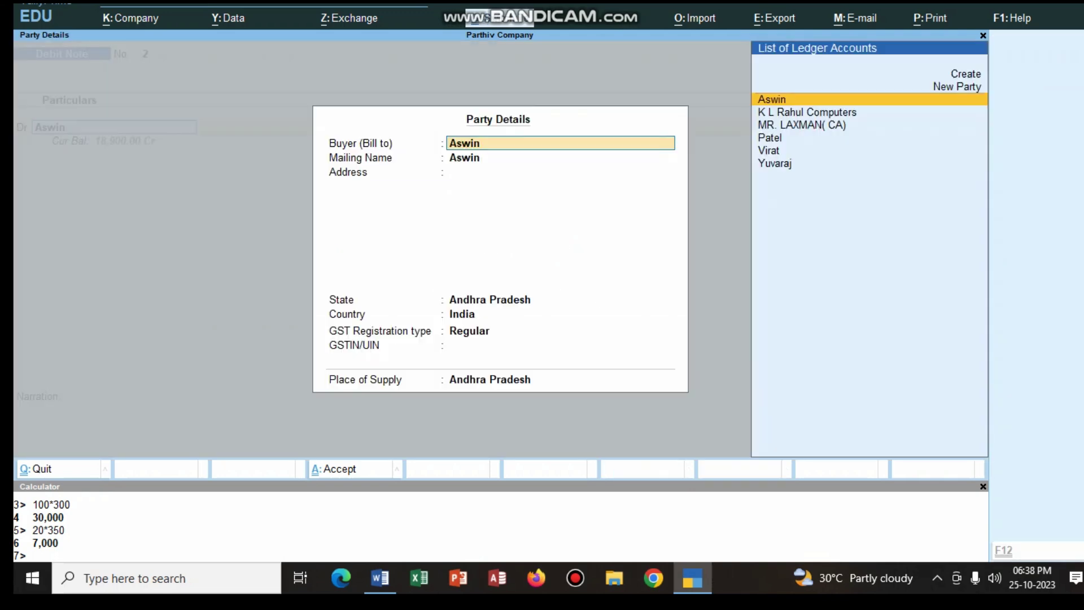
{"action": "key", "text": "Return"}
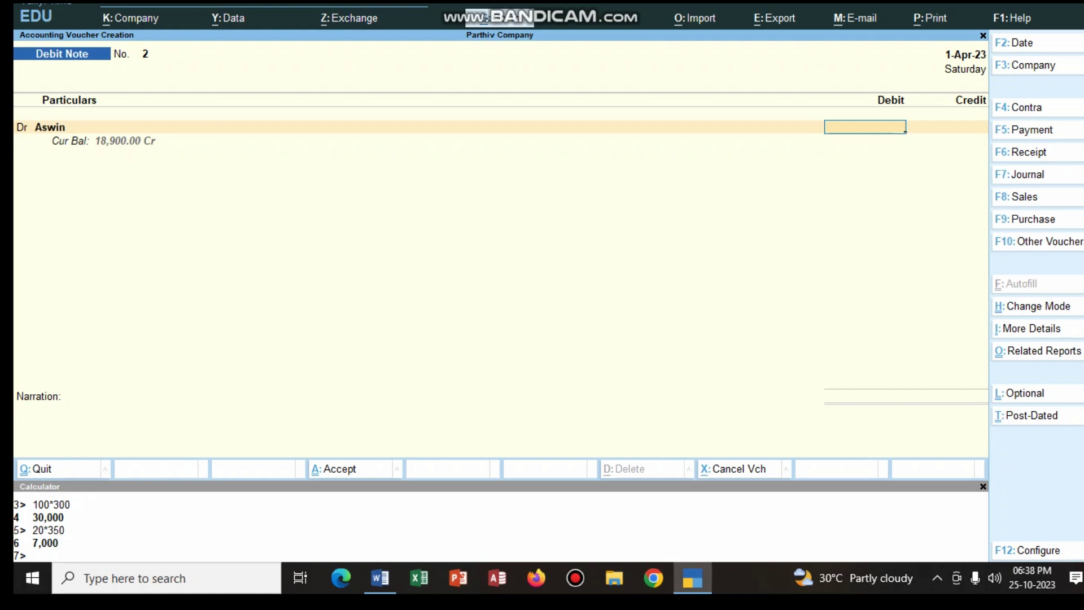
- Switch to Word and write "18900----27000" below transaction 22, with "900" on the next line beneath 27000
{"action": "key", "text": "alt+Tab"}
{"action": "scroll", "coordinate": [556, 282], "scroll_direction": "down", "scroll_amount": 7}
{"action": "left_click", "coordinate": [22, 338]}
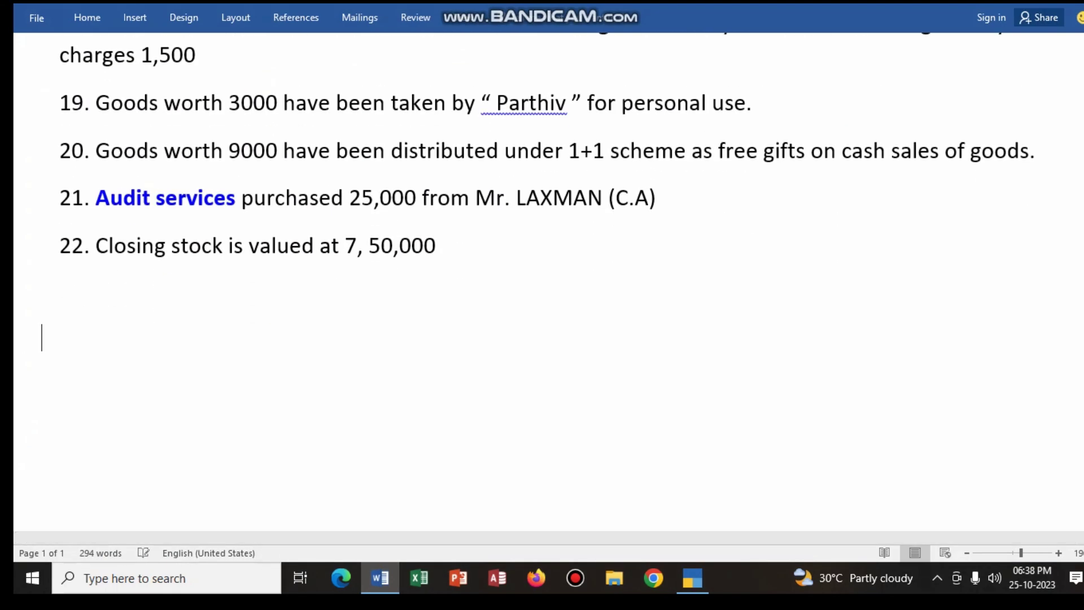
{"action": "type", "text": "18900----27000"}
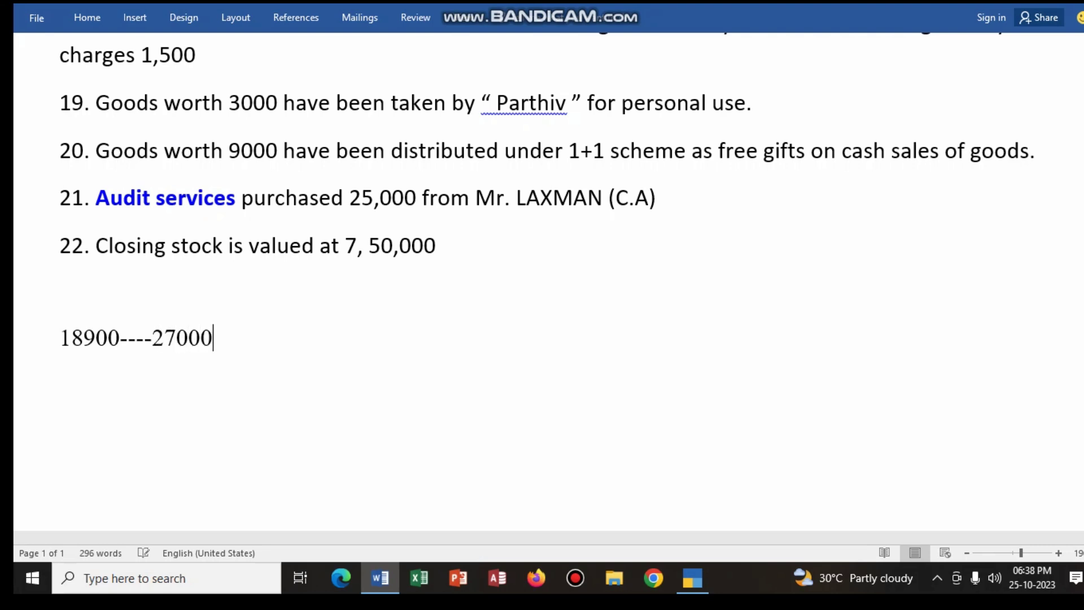
{"action": "key", "text": "Return"}
{"action": "type", "text": "900"}
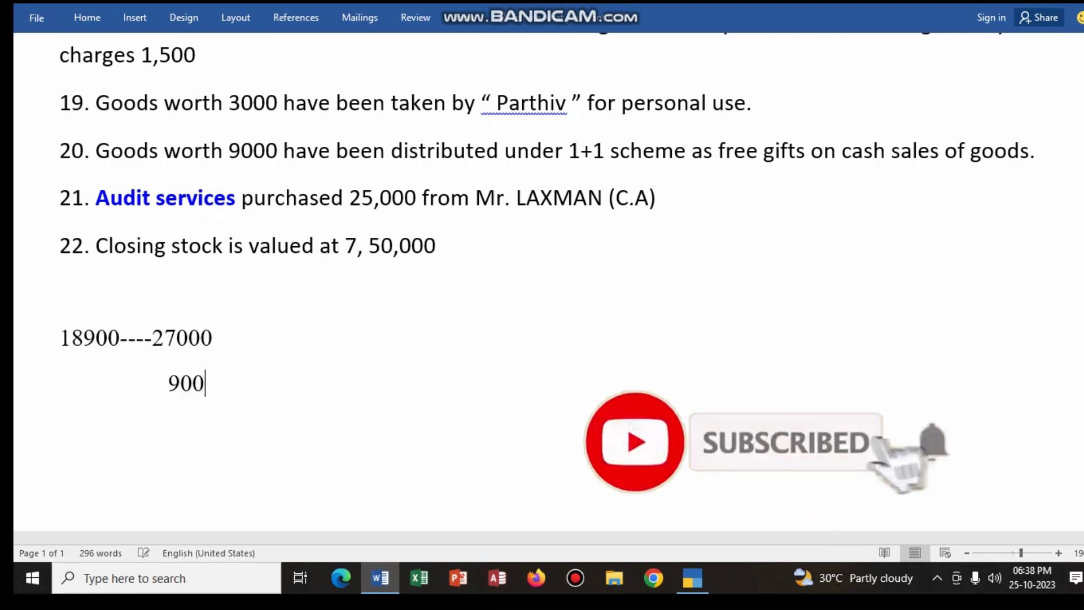
- Insert a bracketed question mark "( ?)" before 900, beneath 18900, for the unknown cost
{"action": "key", "text": "Left"}
{"action": "key", "text": "Left"}
{"action": "key", "text": "Left"}
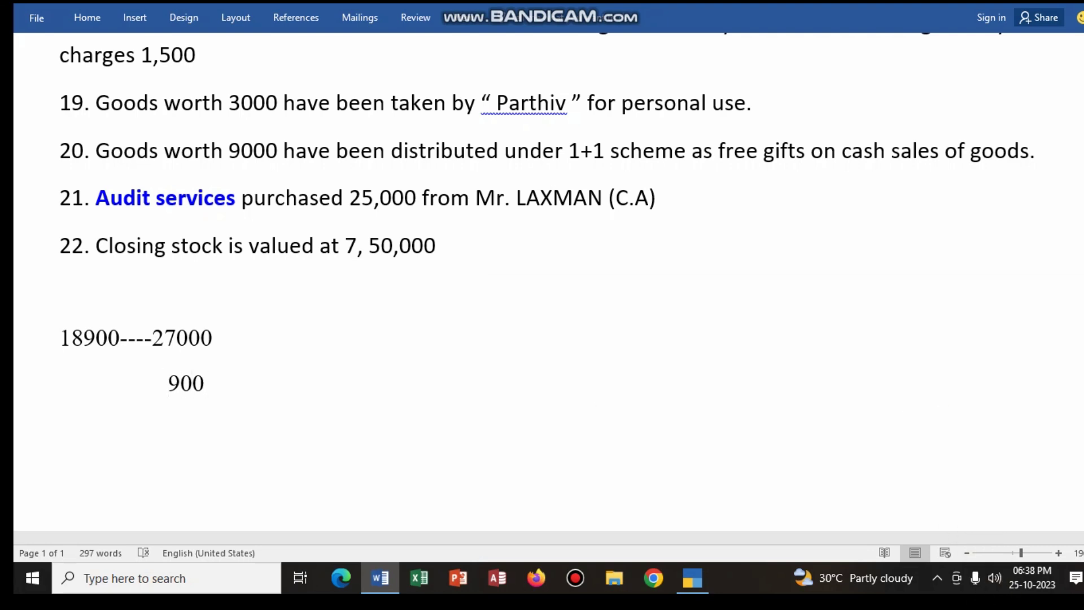
{"action": "key", "text": "Left"}
{"action": "key", "text": "Left"}
{"action": "key", "text": "Left"}
{"action": "key", "text": "Left"}
{"action": "key", "text": "Left"}
{"action": "key", "text": "Left"}
{"action": "key", "text": "Left"}
{"action": "key", "text": "Left"}
{"action": "key", "text": "Left"}
{"action": "key", "text": "Left"}
{"action": "type", "text": "?"}
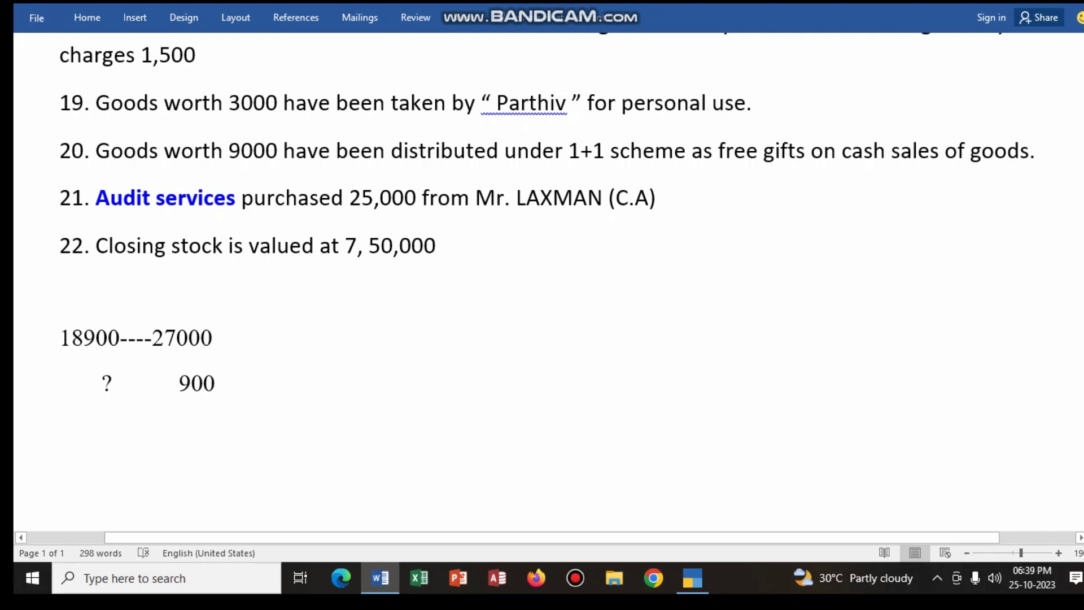
{"action": "type", "text": "("}
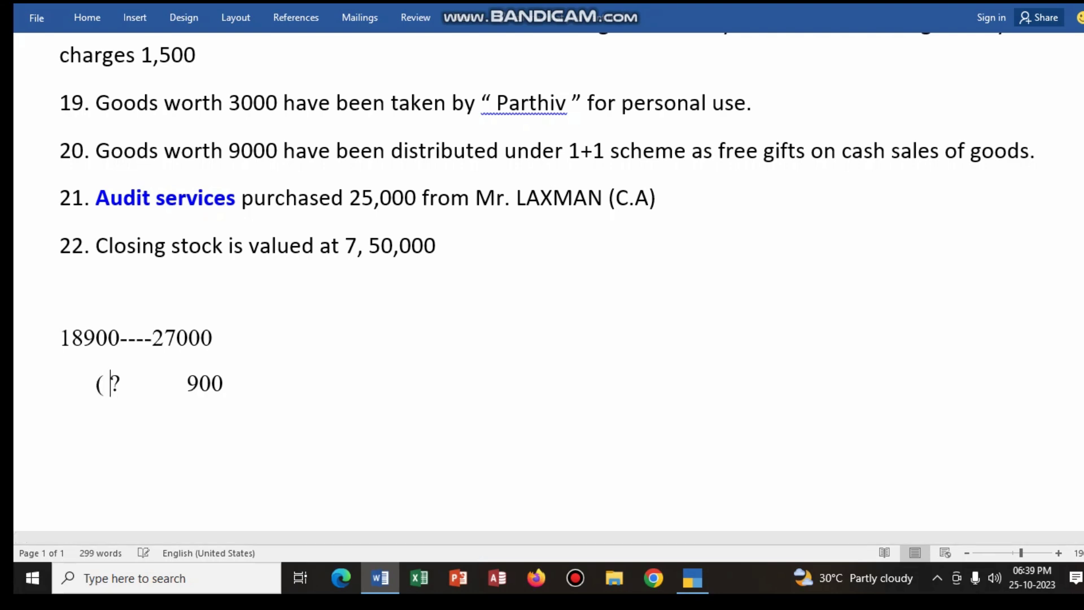
{"action": "left_click", "coordinate": [120, 384]}
{"action": "type", "text": ")"}
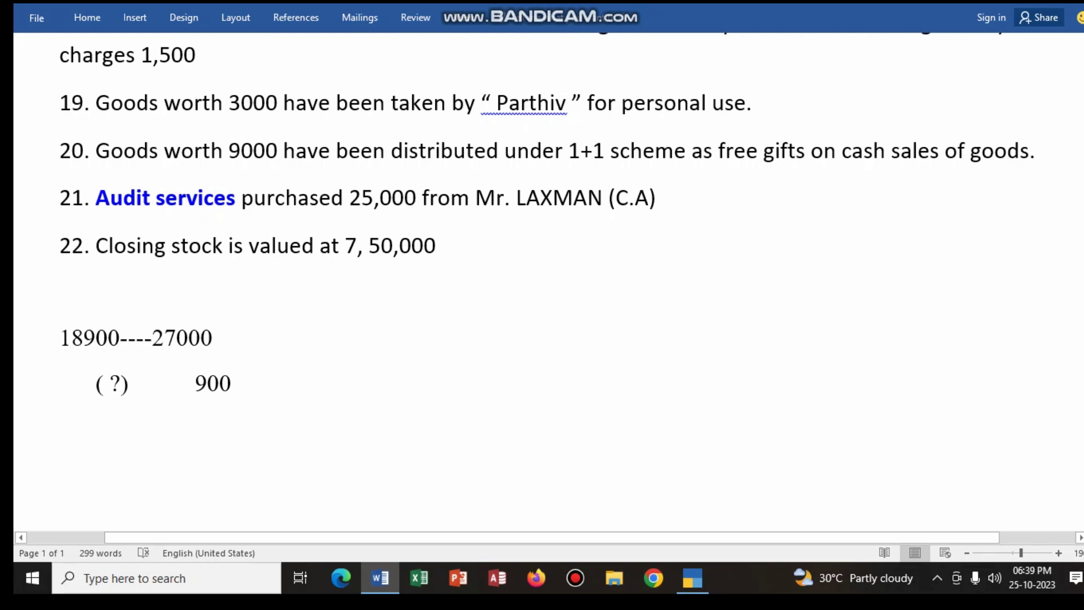
- Remove the extra spaces before "( ?)" and add a row of seven dashes after it
{"action": "left_click", "coordinate": [90, 384]}
{"action": "key", "text": "BackSpace"}
{"action": "key", "text": "BackSpace"}
{"action": "key", "text": "BackSpace"}
{"action": "key", "text": "BackSpace"}
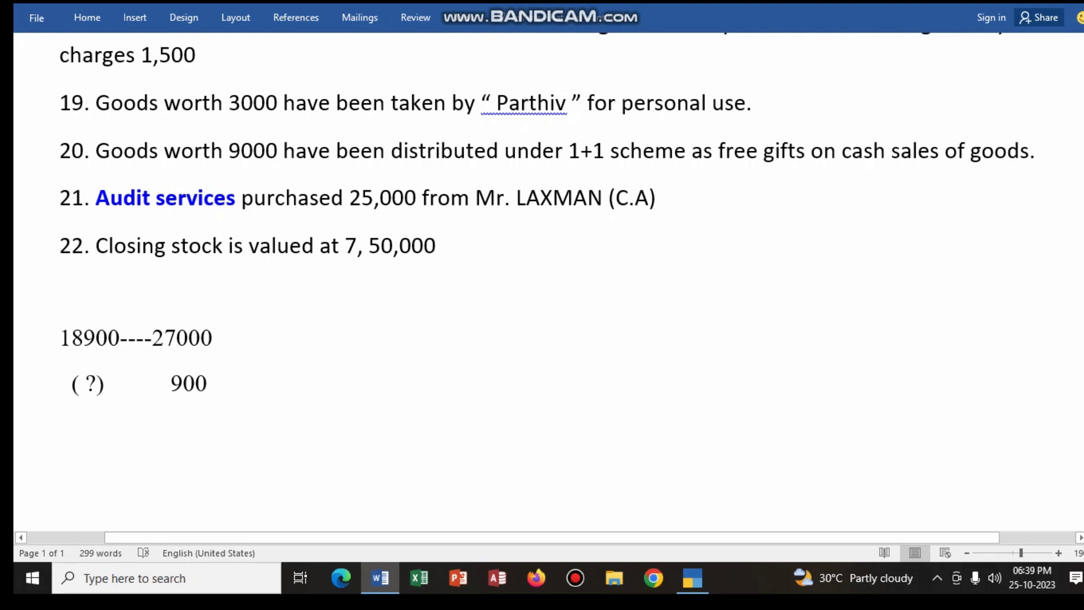
{"action": "type", "text": "-------"}
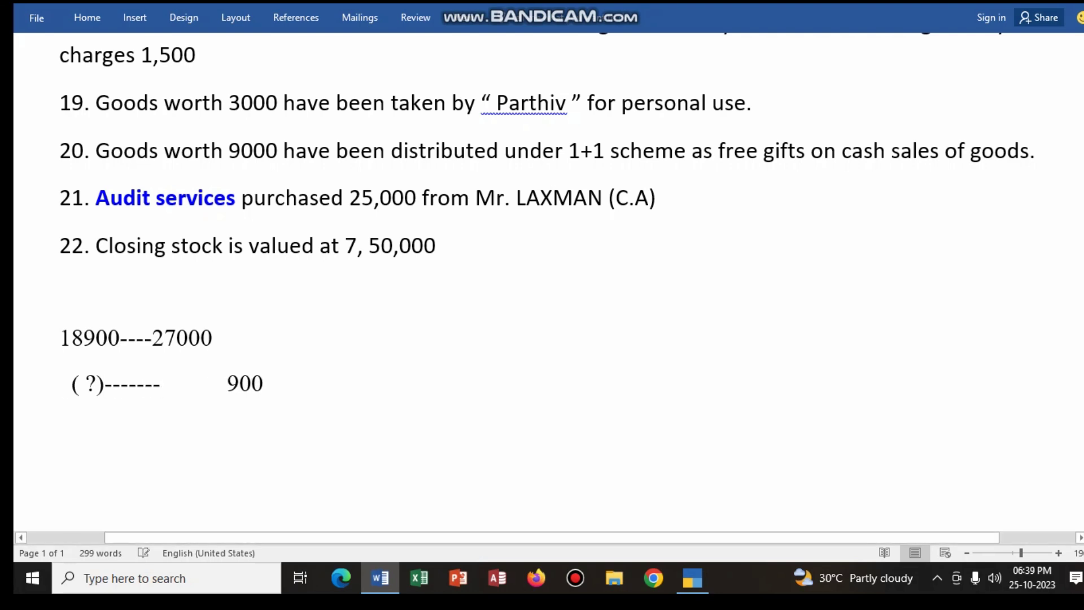
- Delete the surplus spaces between the dashes and 900 so that only one space remains
{"action": "left_click", "coordinate": [228, 384]}
{"action": "key", "text": "BackSpace"}
{"action": "key", "text": "BackSpace"}
{"action": "key", "text": "BackSpace"}
{"action": "key", "text": "BackSpace"}
{"action": "key", "text": "BackSpace"}
{"action": "key", "text": "BackSpace"}
{"action": "key", "text": "BackSpace"}
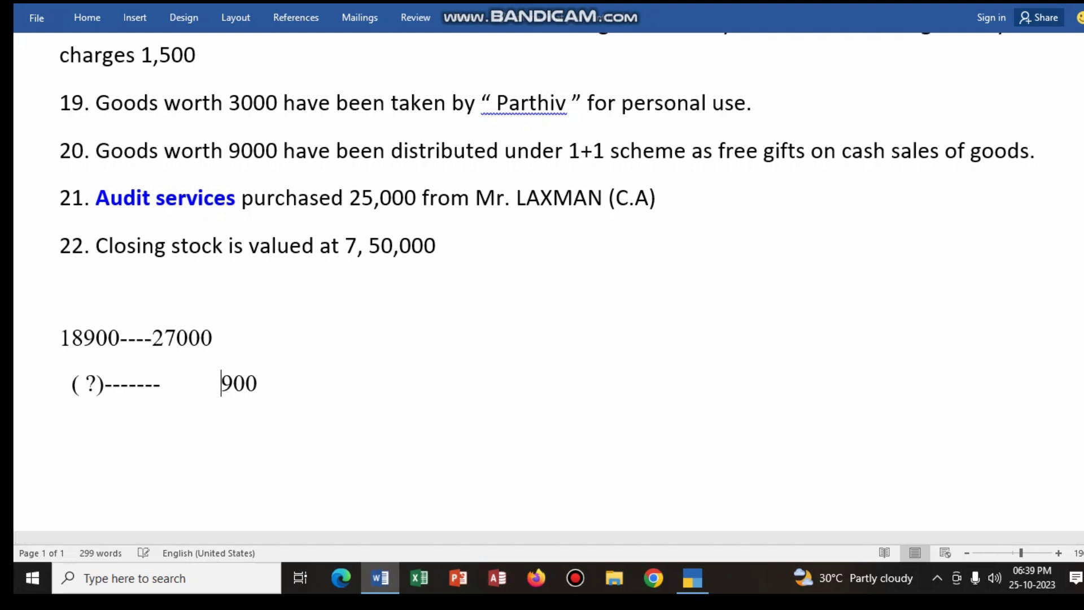
{"action": "key", "text": "BackSpace"}
{"action": "key", "text": "BackSpace"}
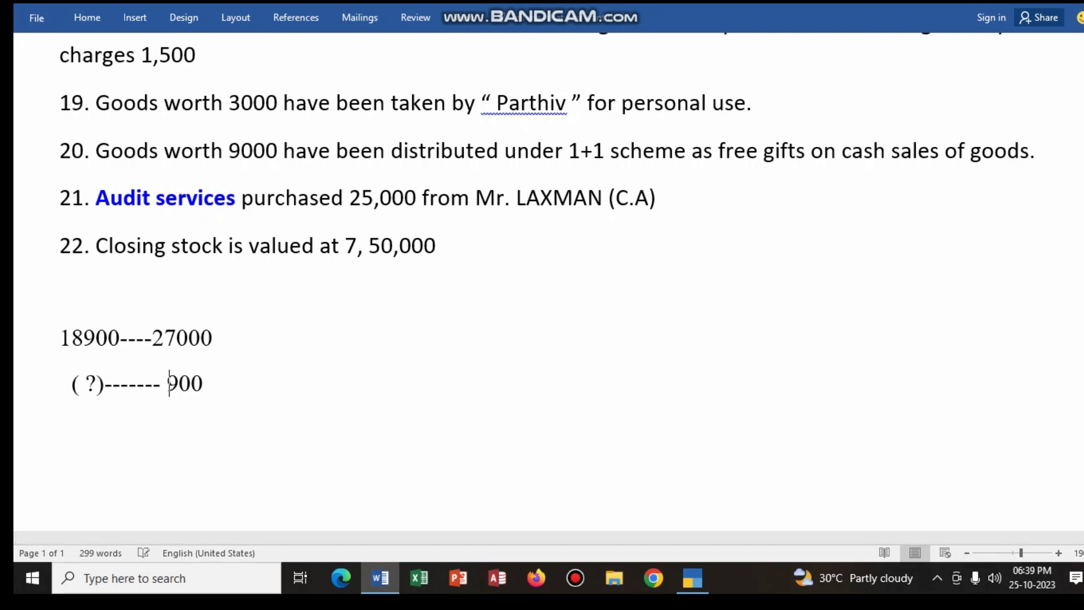
- Write the cost formula "18900*900/27000" on a new line below the proportion
{"action": "left_click", "coordinate": [192, 429]}
{"action": "key", "text": "BackSpace"}
{"action": "key", "text": "Return"}
{"action": "type", "text": "18900*"}
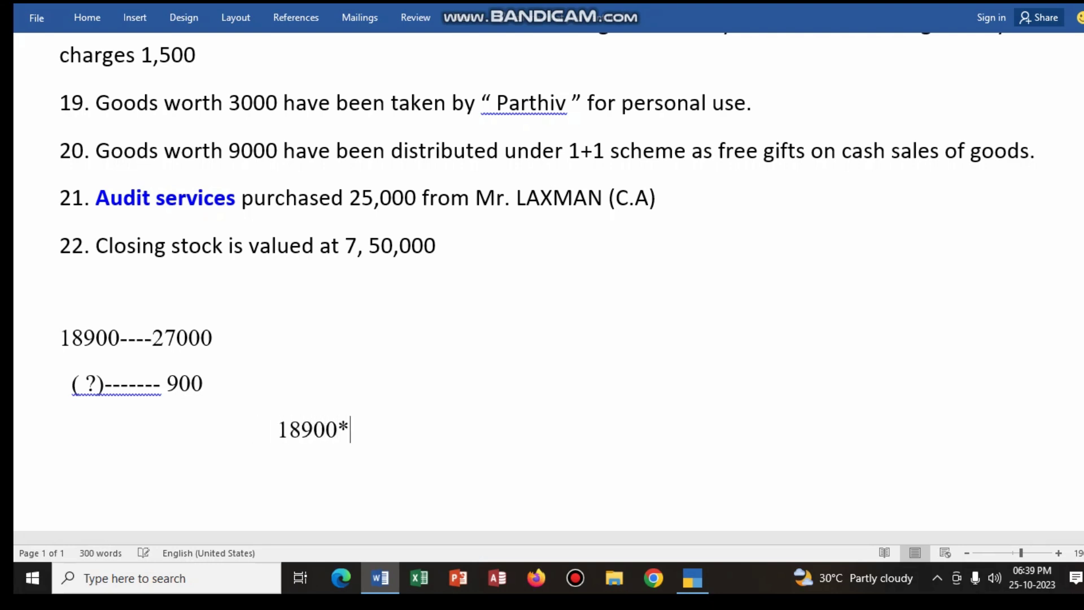
{"action": "type", "text": "900/27000"}
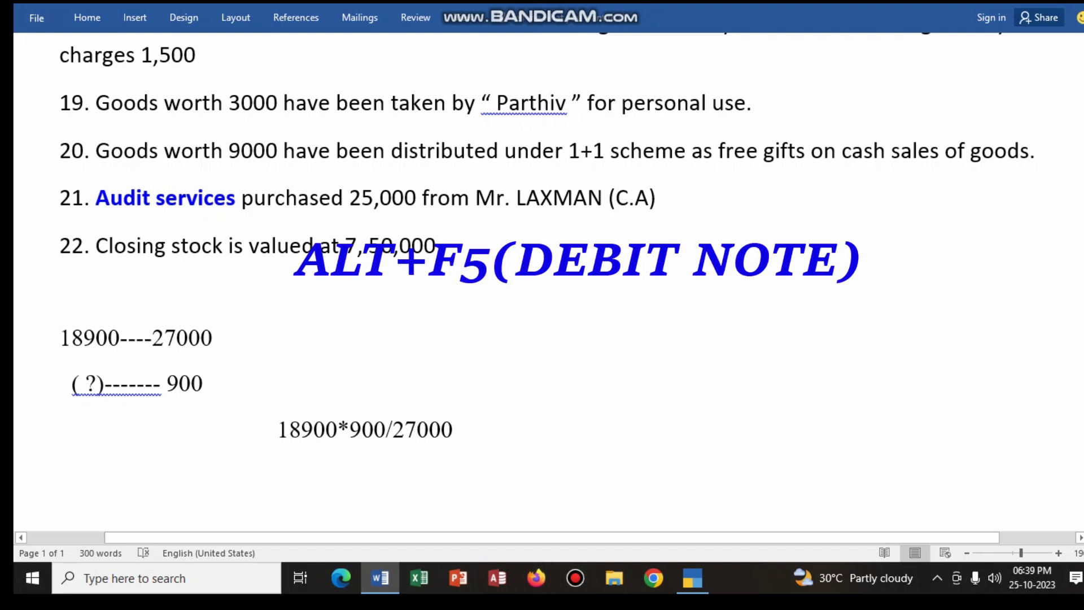
- Switch to TallyPrime and calculate 18900*900/27000 in the built-in calculator to get the cost of the returned goods
{"action": "key", "text": "alt+Tab"}
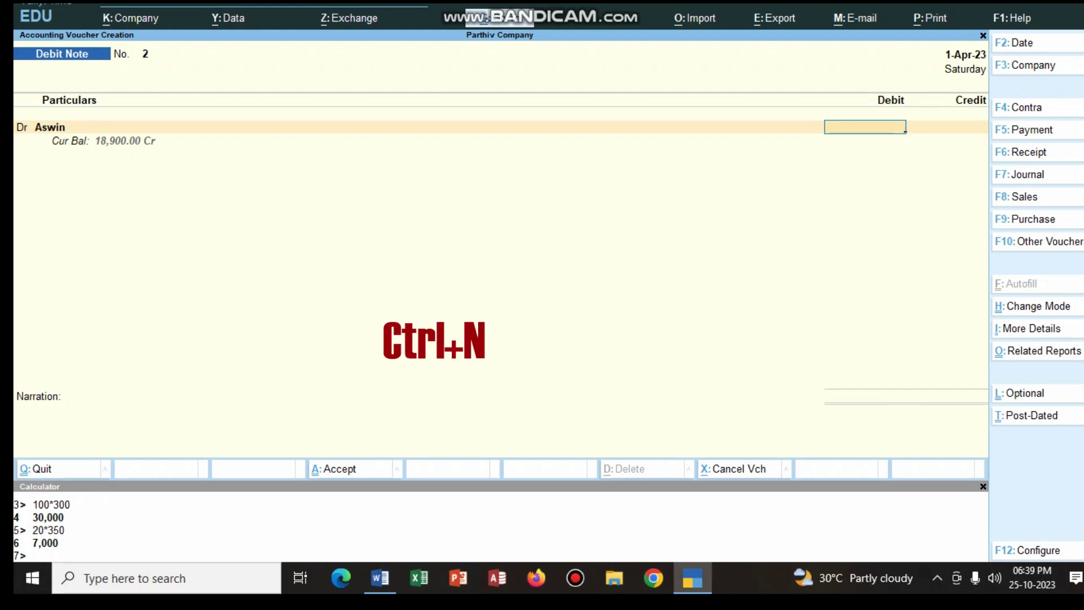
{"action": "key", "text": "ctrl"}
{"action": "key", "text": "ctrl+n"}
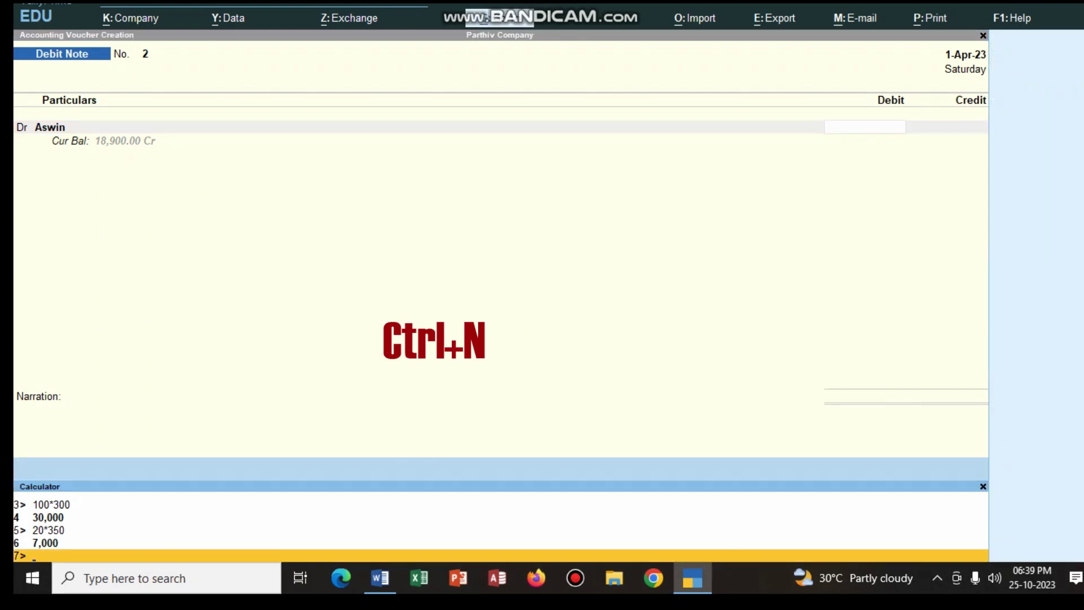
{"action": "type", "text": "1890"}
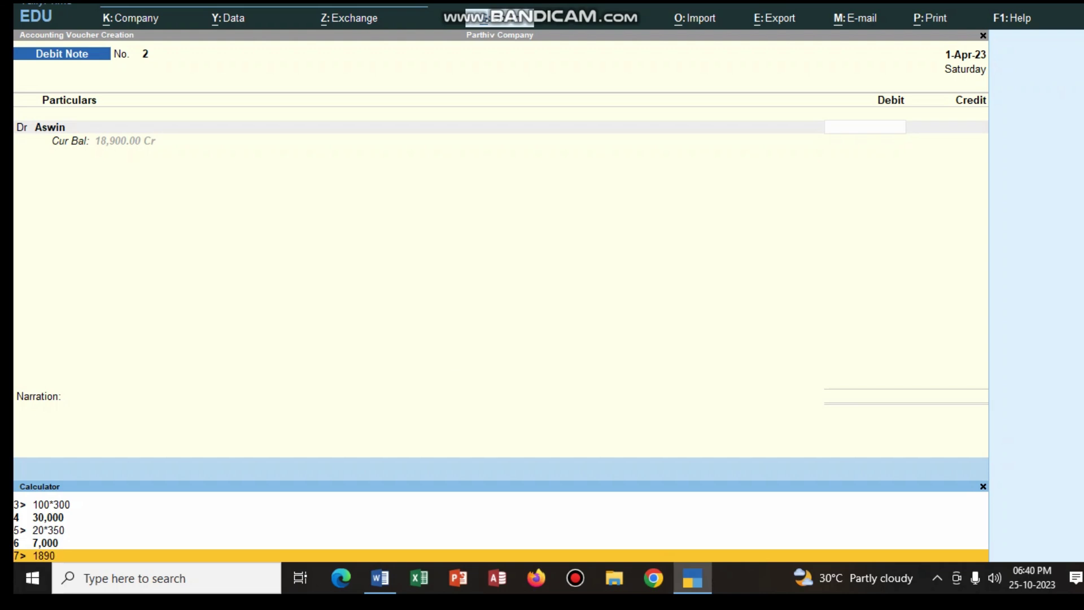
{"action": "type", "text": "0*900/27000"}
{"action": "key", "text": "Return"}
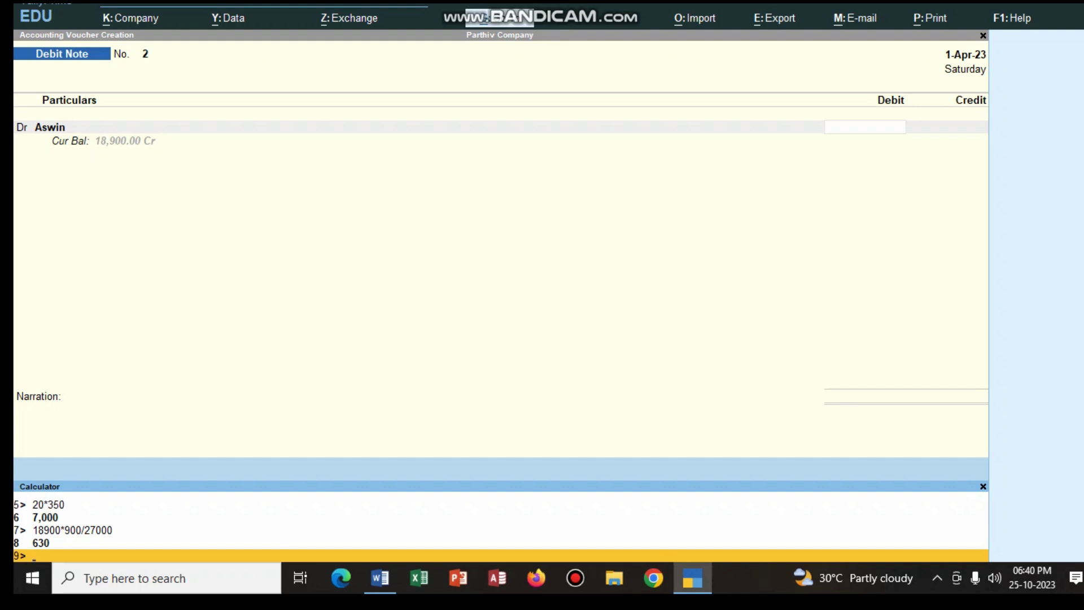
- Debit the supplier's ledger with 630 in the debit note and allocate the amount as Agst Ref to bill 2
{"action": "key", "text": "ctrl+m"}
{"action": "type", "text": "630"}
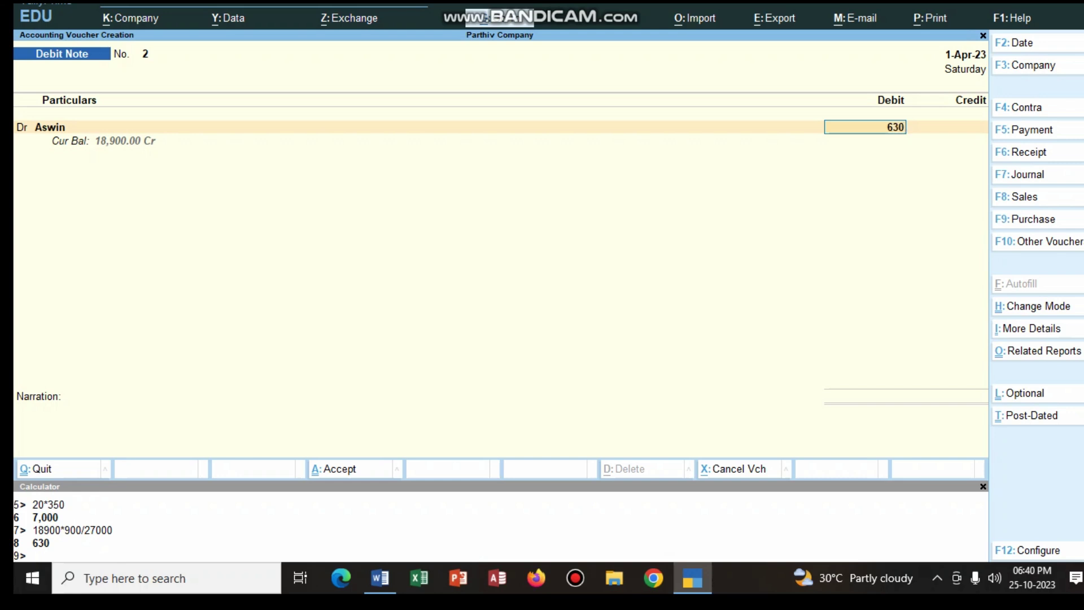
{"action": "key", "text": "Return"}
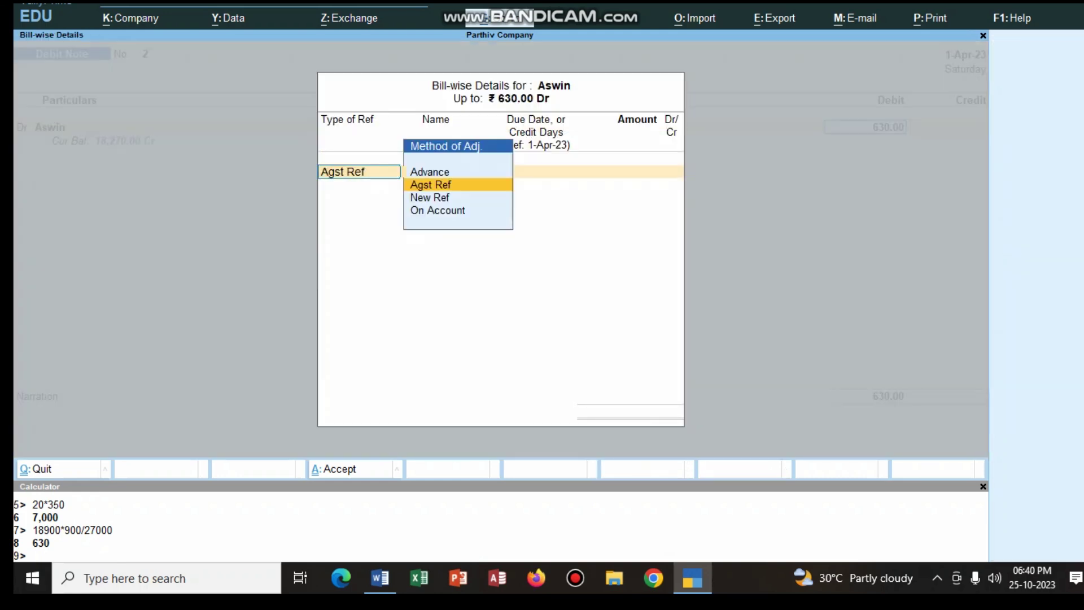
{"action": "key", "text": "Return"}
{"action": "key", "text": "Return"}
{"action": "key", "text": "Return"}
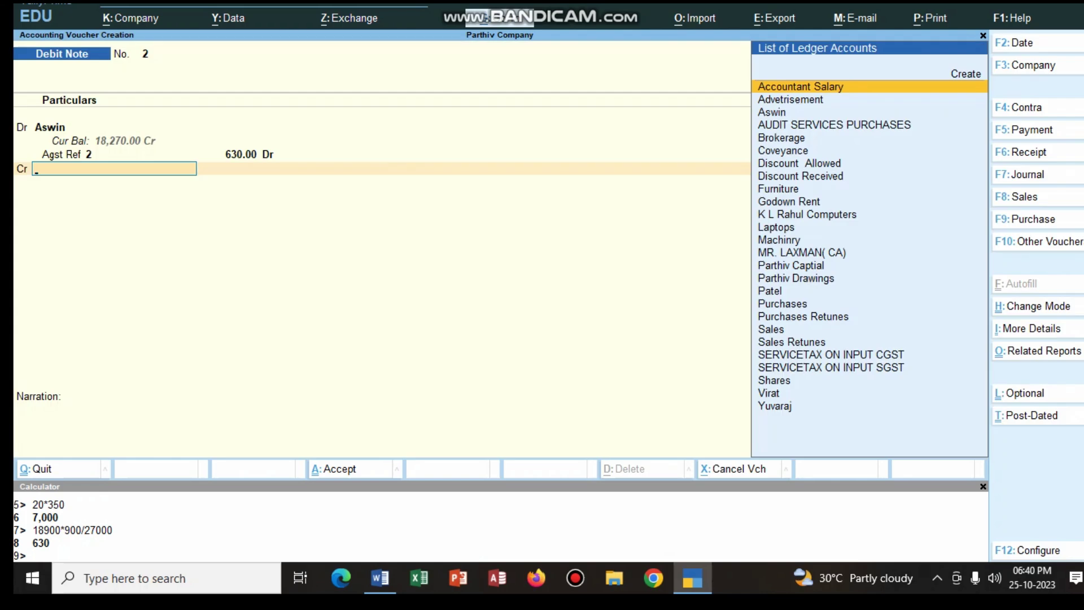
- Credit the Purchases Retunes ledger with 630 in the debit note
{"action": "type", "text": "Pu"}
{"action": "key", "text": "Down"}
{"action": "key", "text": "Return"}
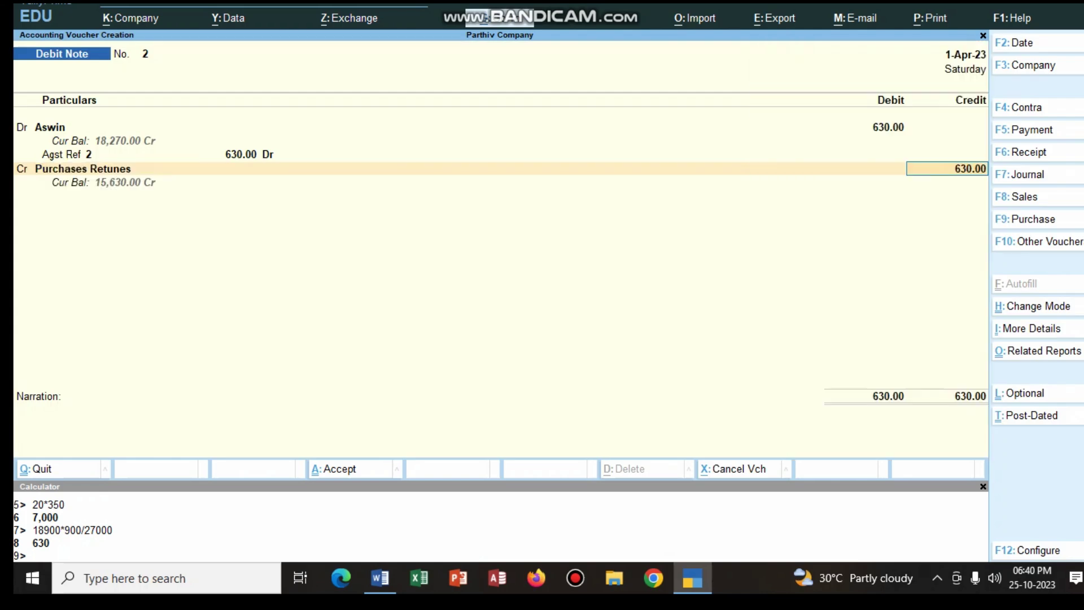
{"action": "key", "text": "Return"}
- Set Provide GST details to No, enter the narration "being goods retuned to party" and save the debit note
{"action": "key", "text": "Down"}
{"action": "key", "text": "Return"}
{"action": "type", "text": "being goods retuned to party"}
{"action": "key", "text": "Return"}
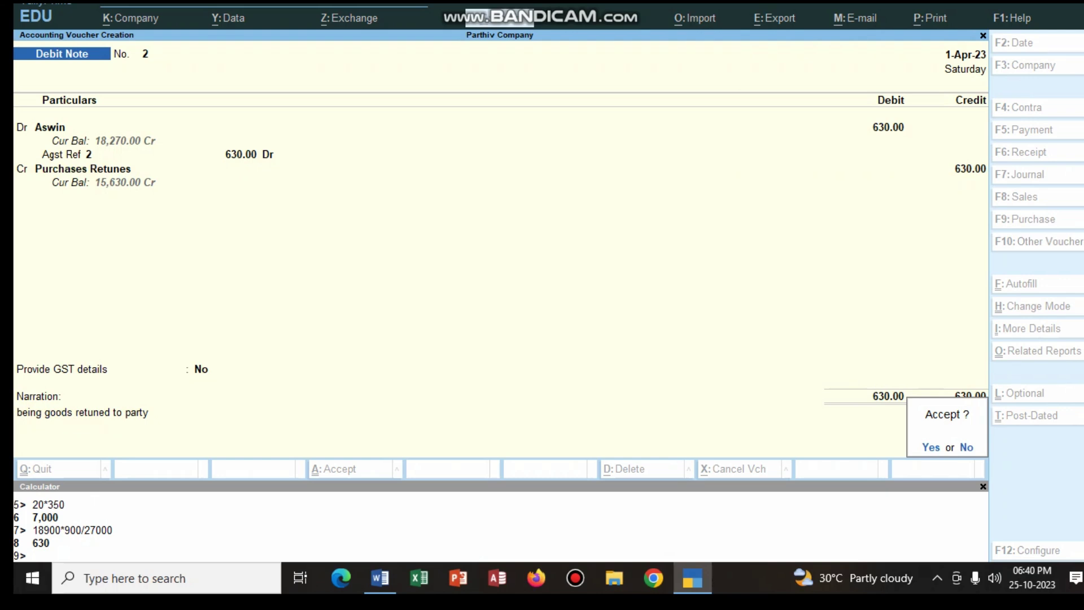
{"action": "key", "text": "Return"}
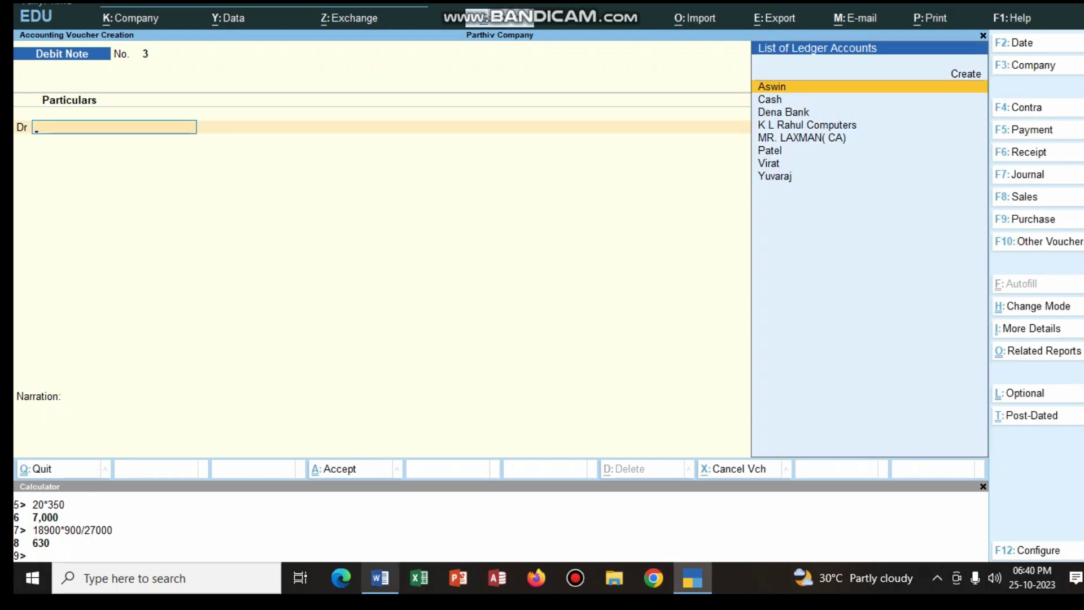
- Switch to the Word transaction list and look up transaction 16 about the godown rent cheque
{"action": "key", "text": "alt+Tab"}
{"action": "scroll", "coordinate": [542, 282], "scroll_direction": "up", "scroll_amount": 5}
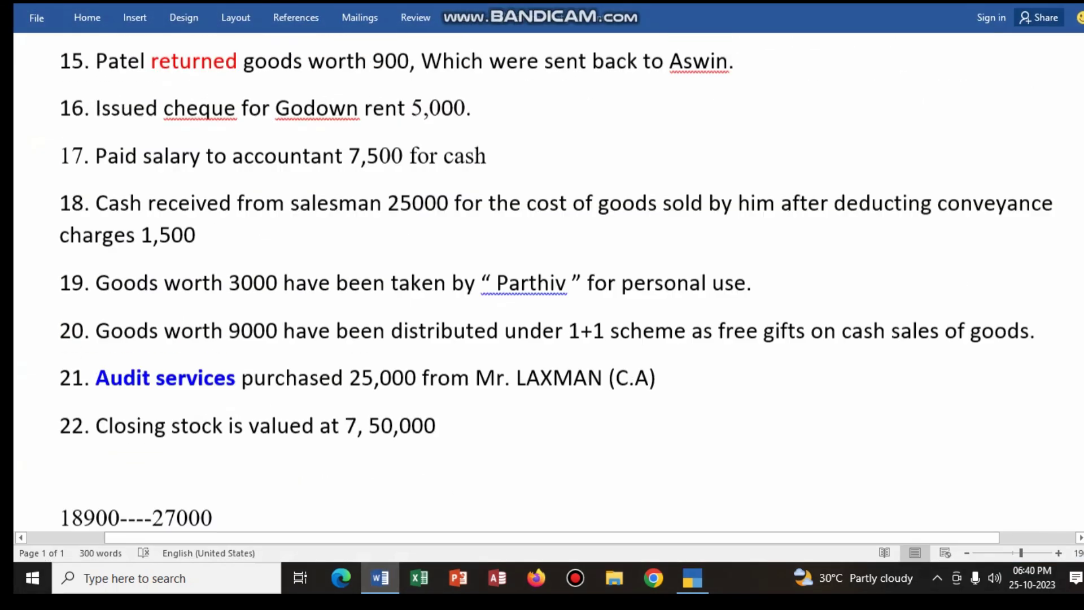
{"action": "scroll", "coordinate": [542, 282], "scroll_direction": "up", "scroll_amount": 3}
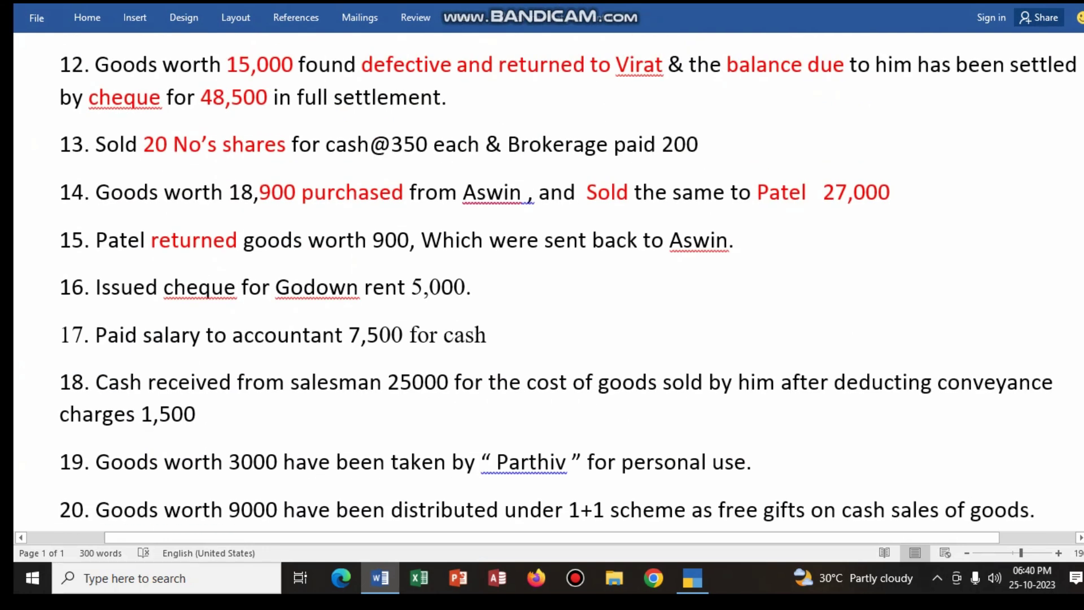